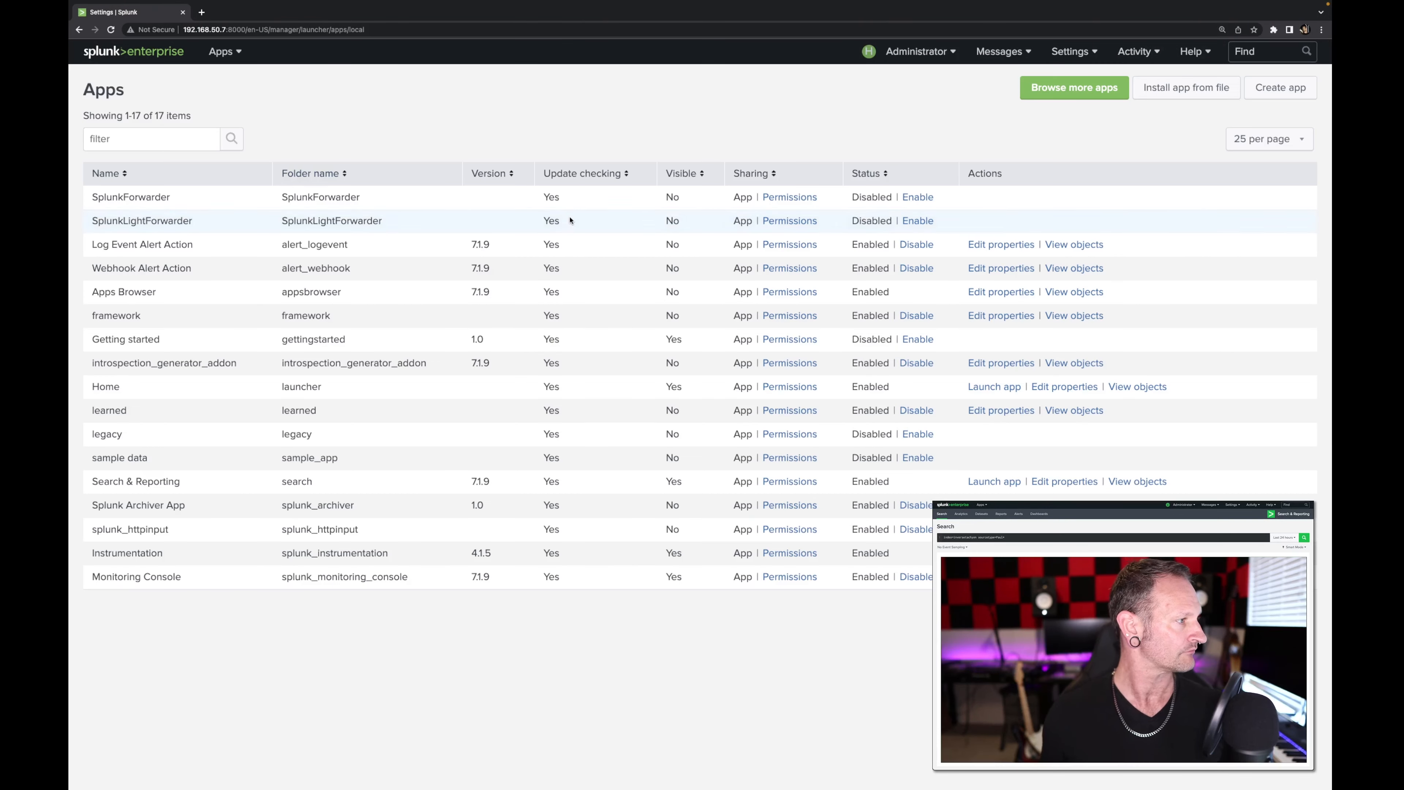
Step: Install the app package webgl_globe-2.0.4-14.1.tgz from the Desktop as a file upload, without the upgrade option
{"action": "left_click", "coordinate": [1180, 87]}
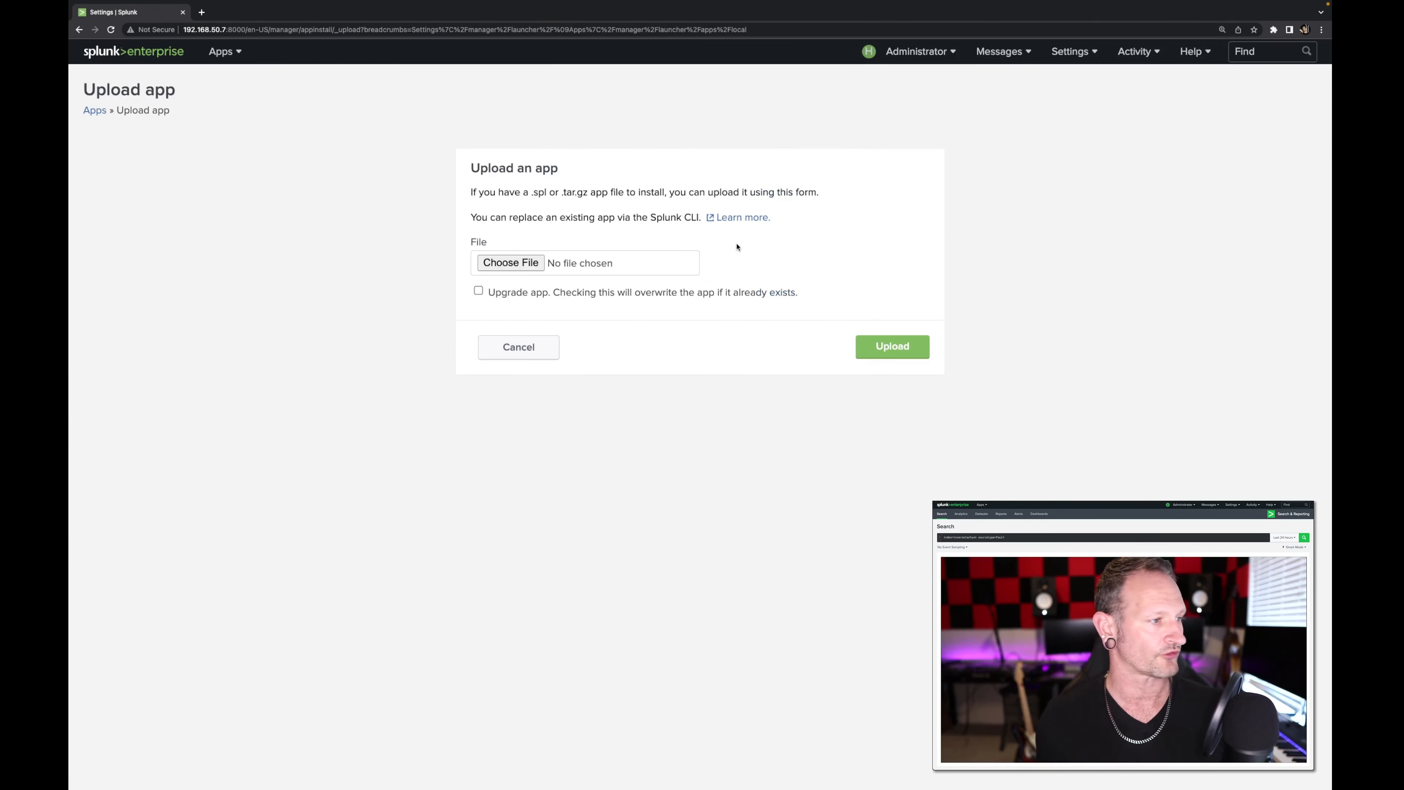
{"action": "left_click", "coordinate": [511, 262]}
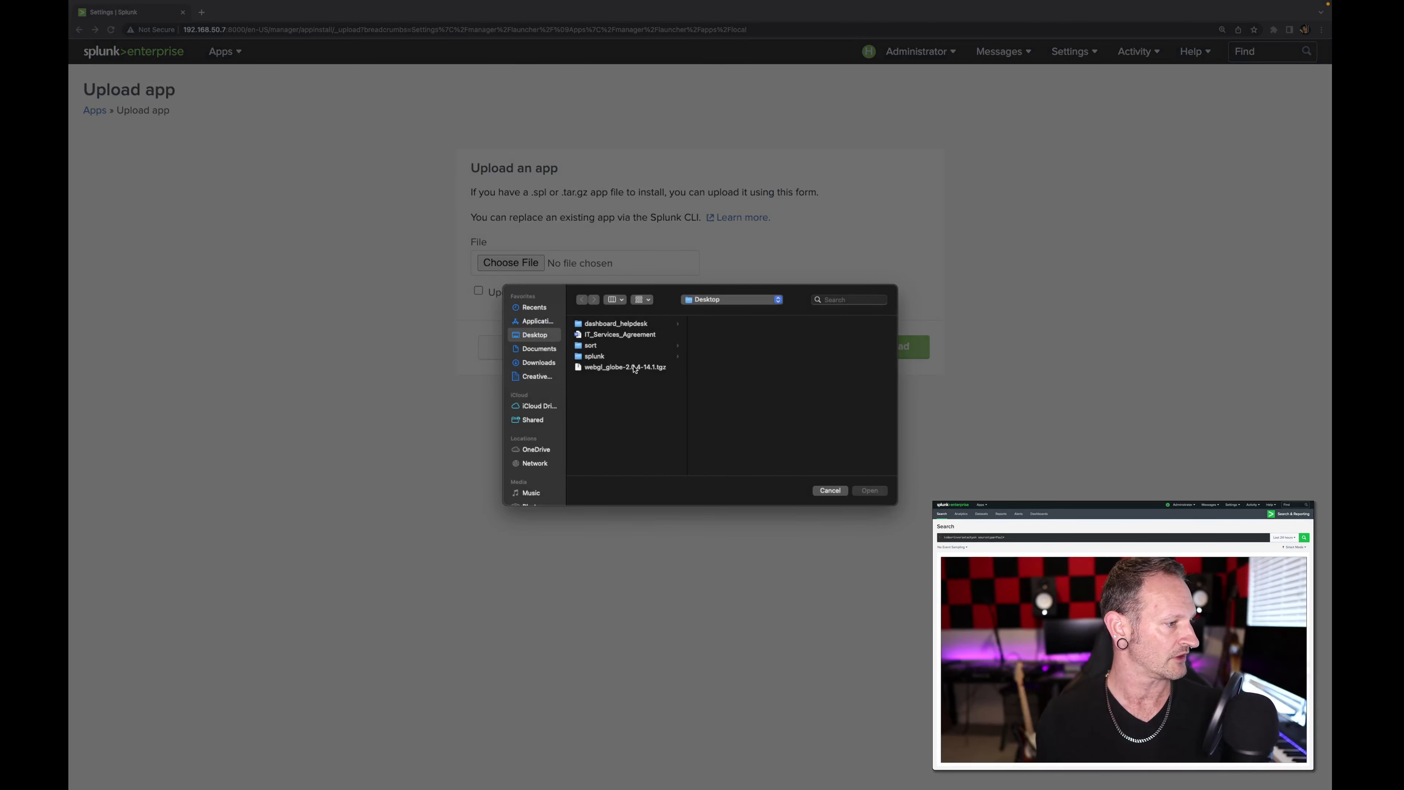
{"action": "left_click", "coordinate": [617, 368]}
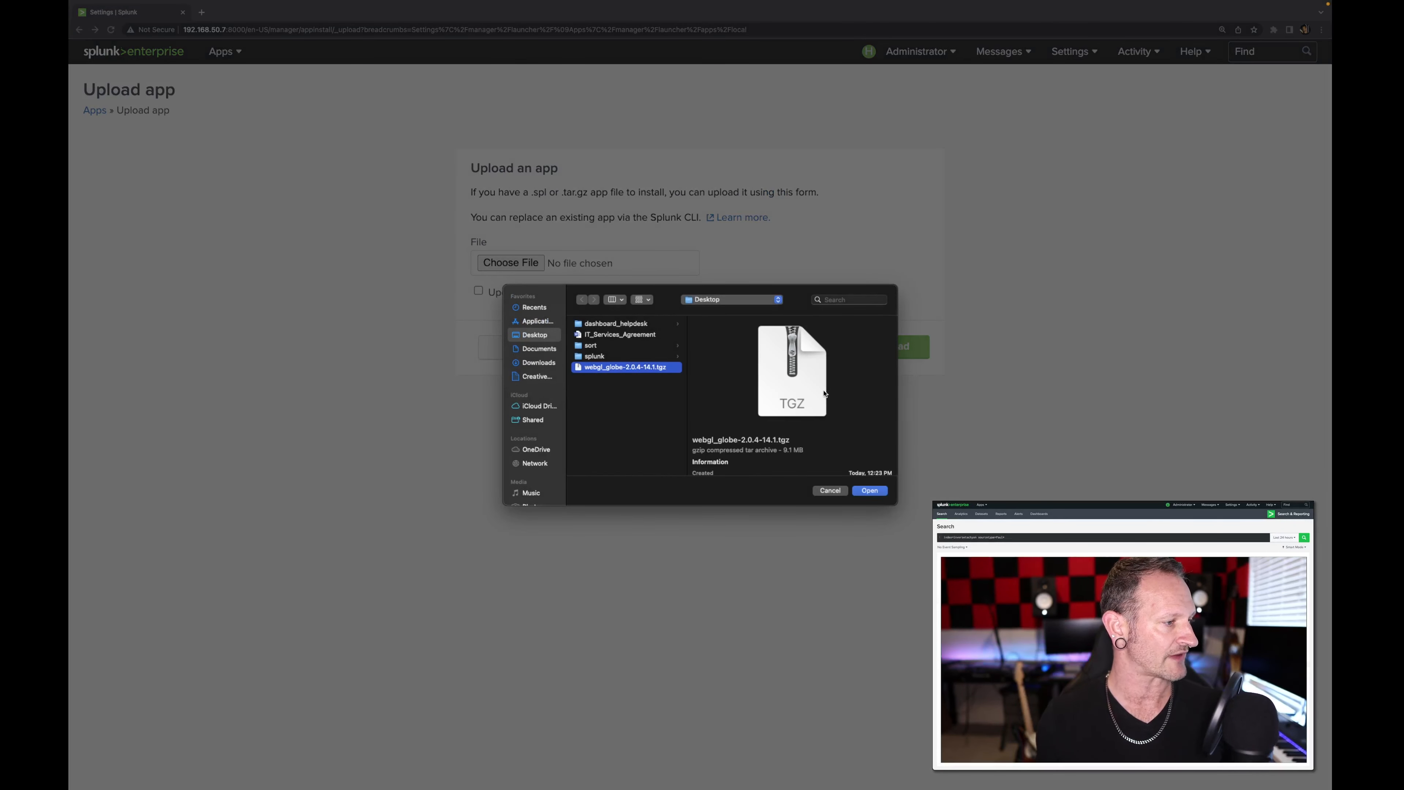
{"action": "left_click", "coordinate": [870, 491]}
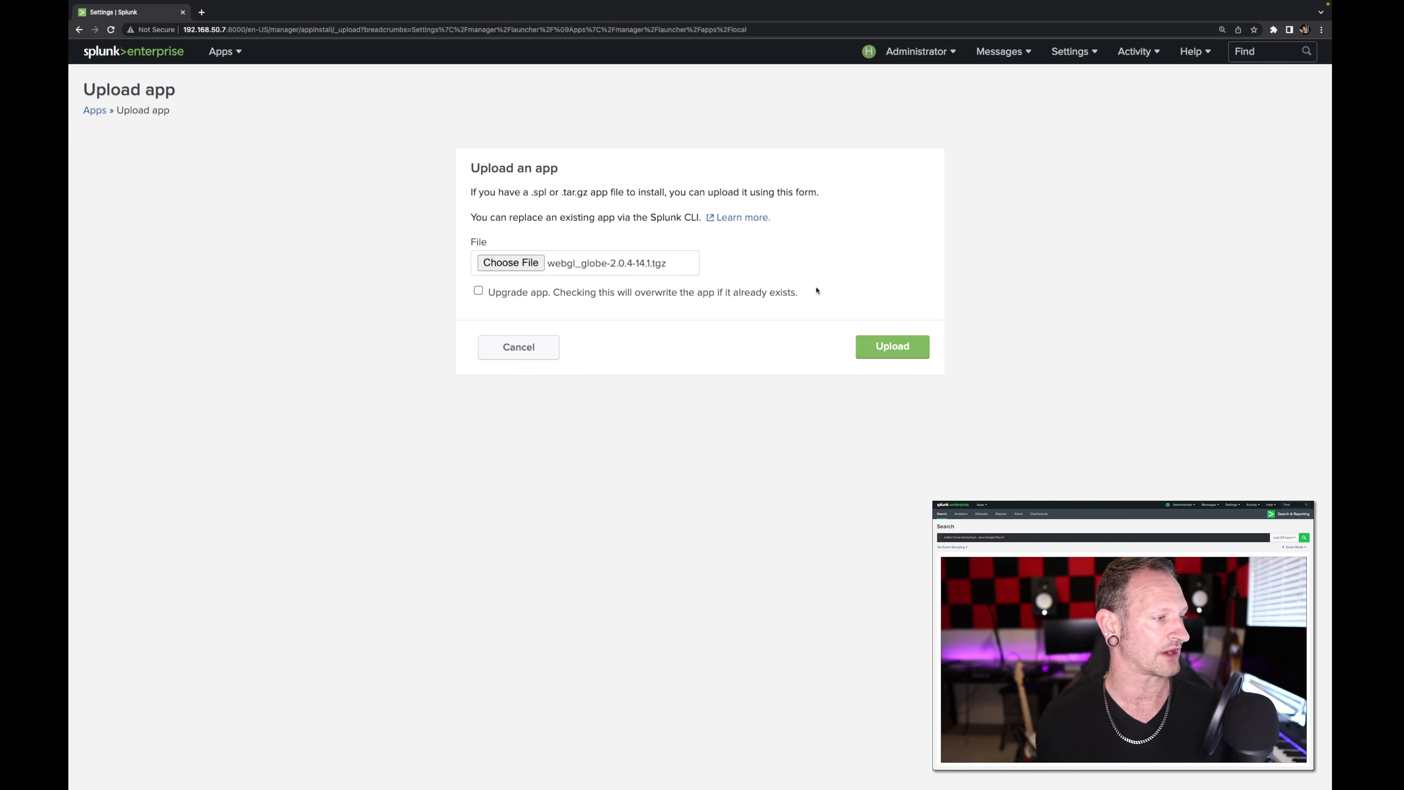
{"action": "left_click", "coordinate": [891, 346]}
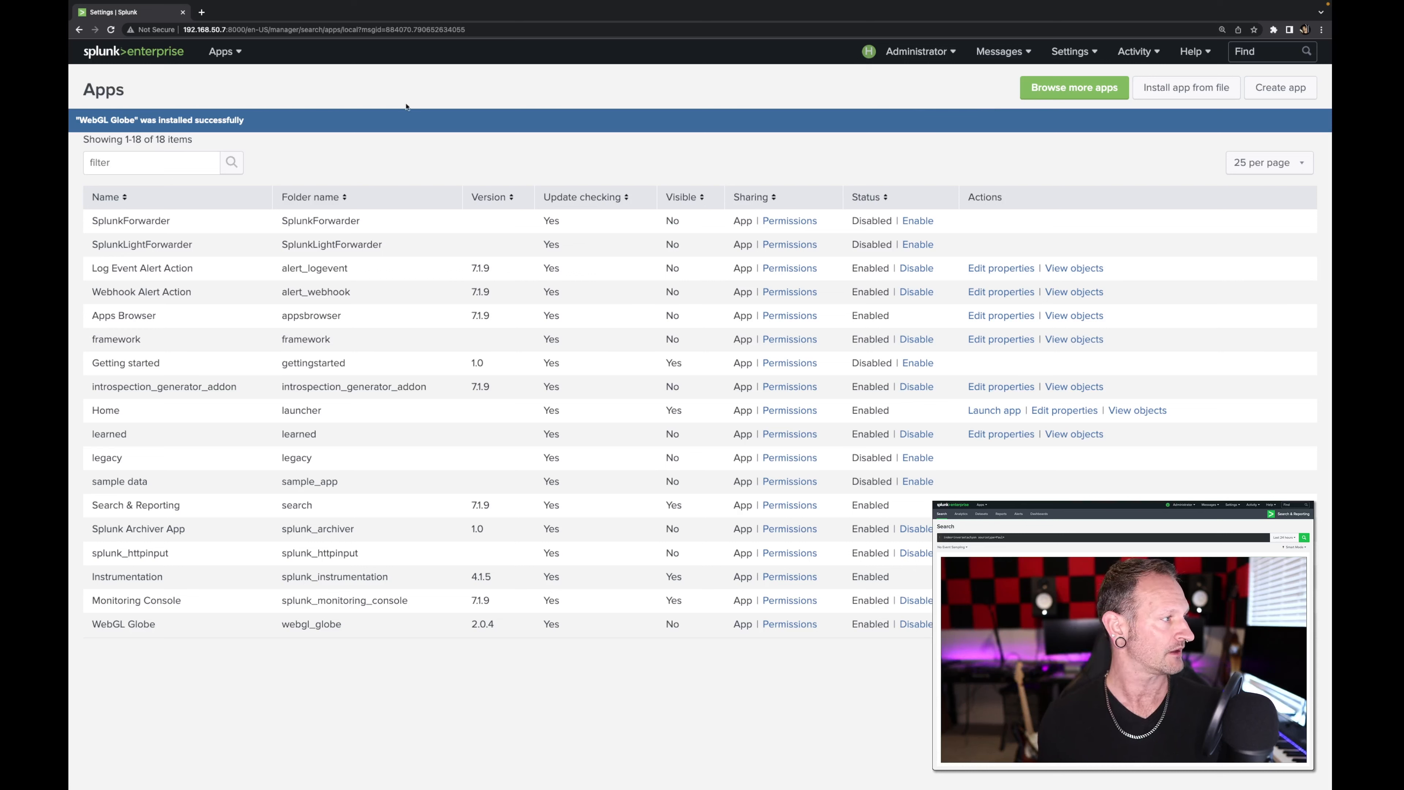
Step: Filter the saved searches, reports and alerts to the WebGL Globe (webgl_globe) app and run Demo WebGL Globe Search
{"action": "left_click", "coordinate": [1070, 51]}
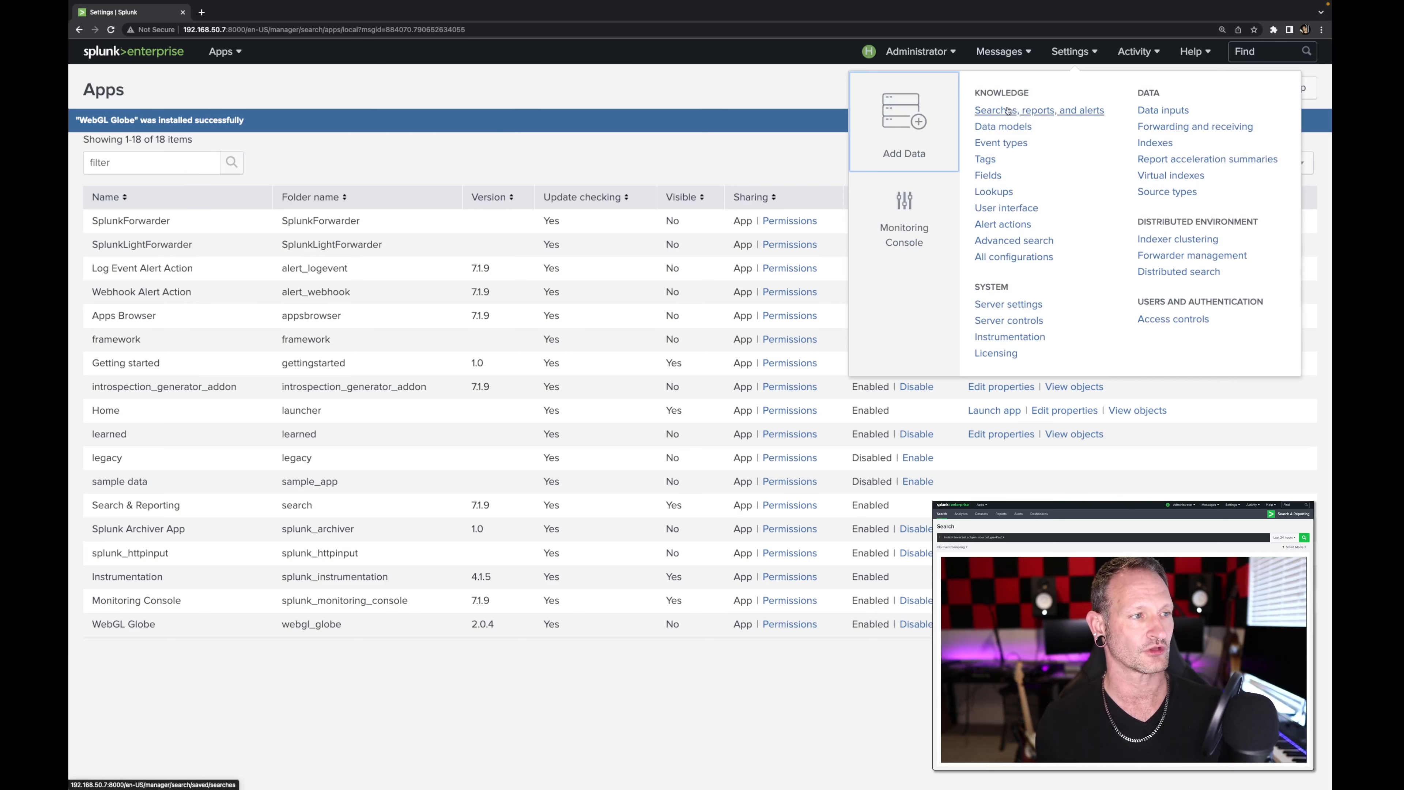
{"action": "left_click", "coordinate": [1070, 51]}
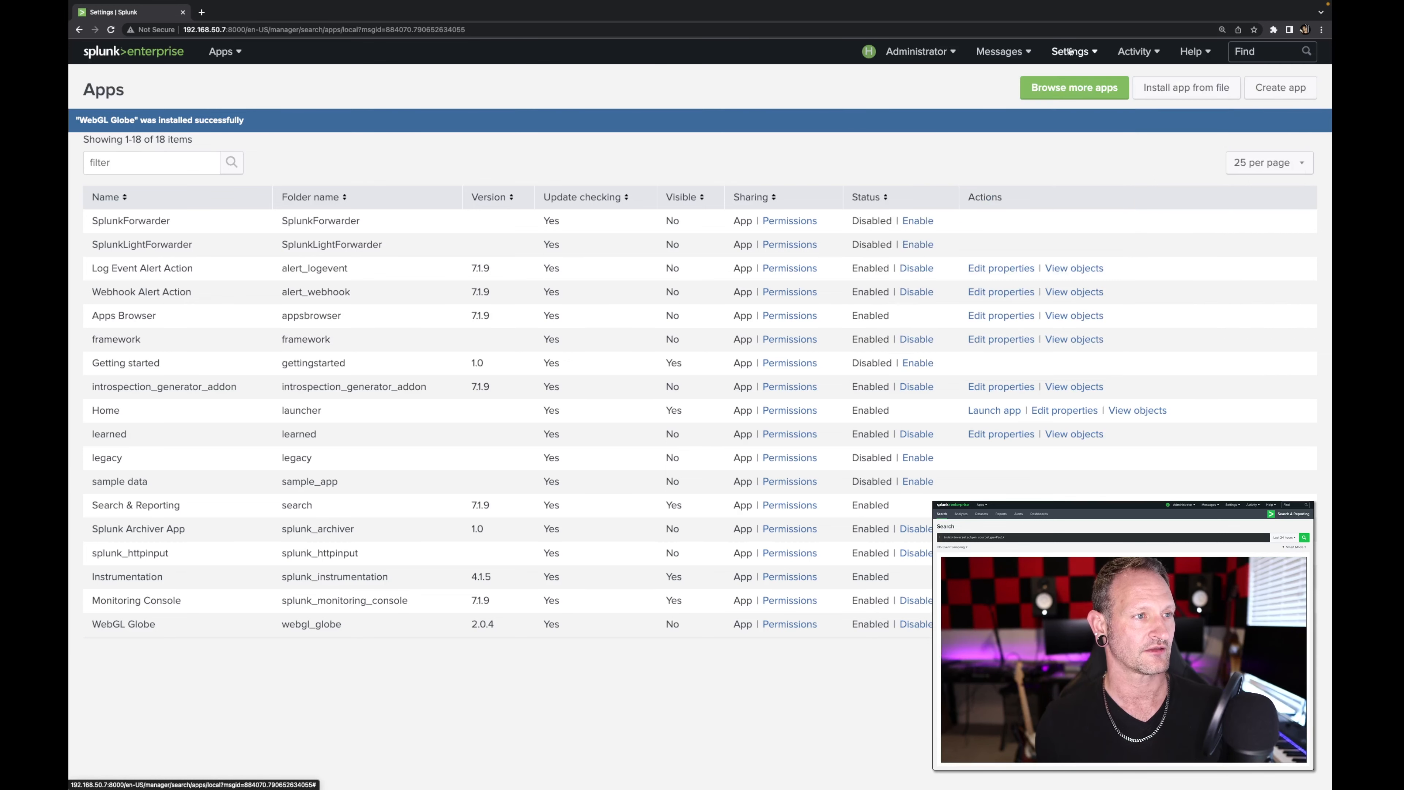
{"action": "left_click", "coordinate": [1070, 51]}
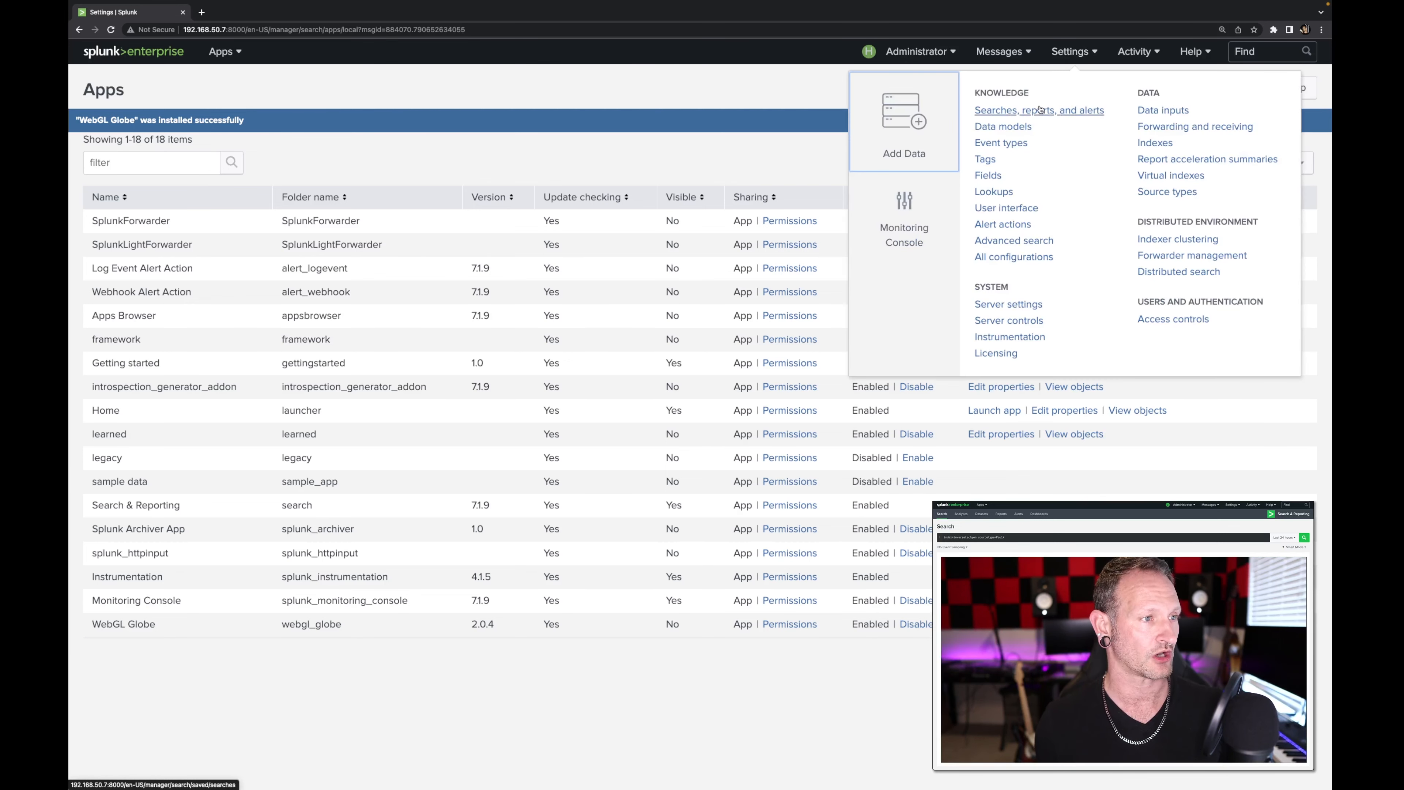
{"action": "left_click", "coordinate": [1028, 110]}
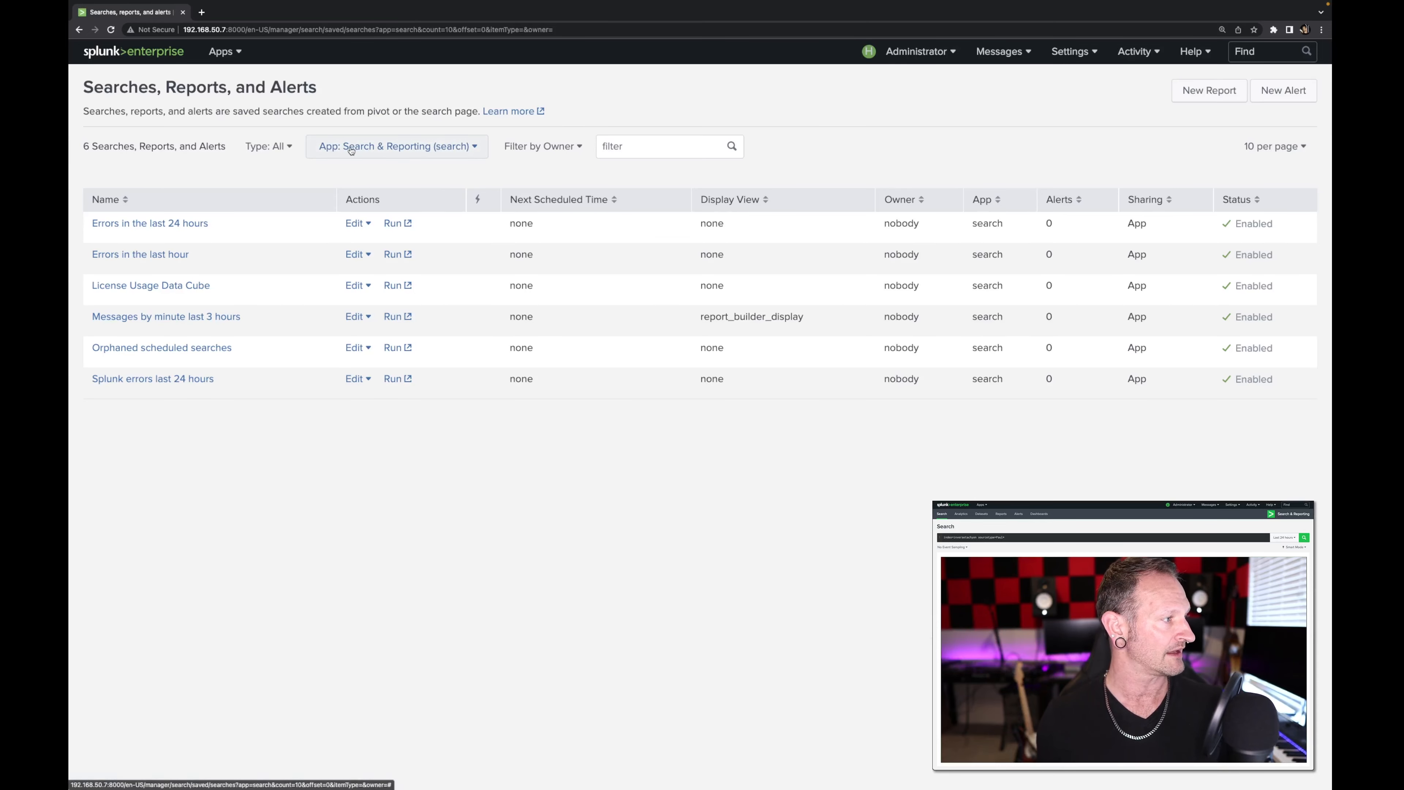
{"action": "left_click", "coordinate": [349, 151]}
{"action": "scroll", "coordinate": [358, 269], "scroll_direction": "down", "scroll_amount": 1}
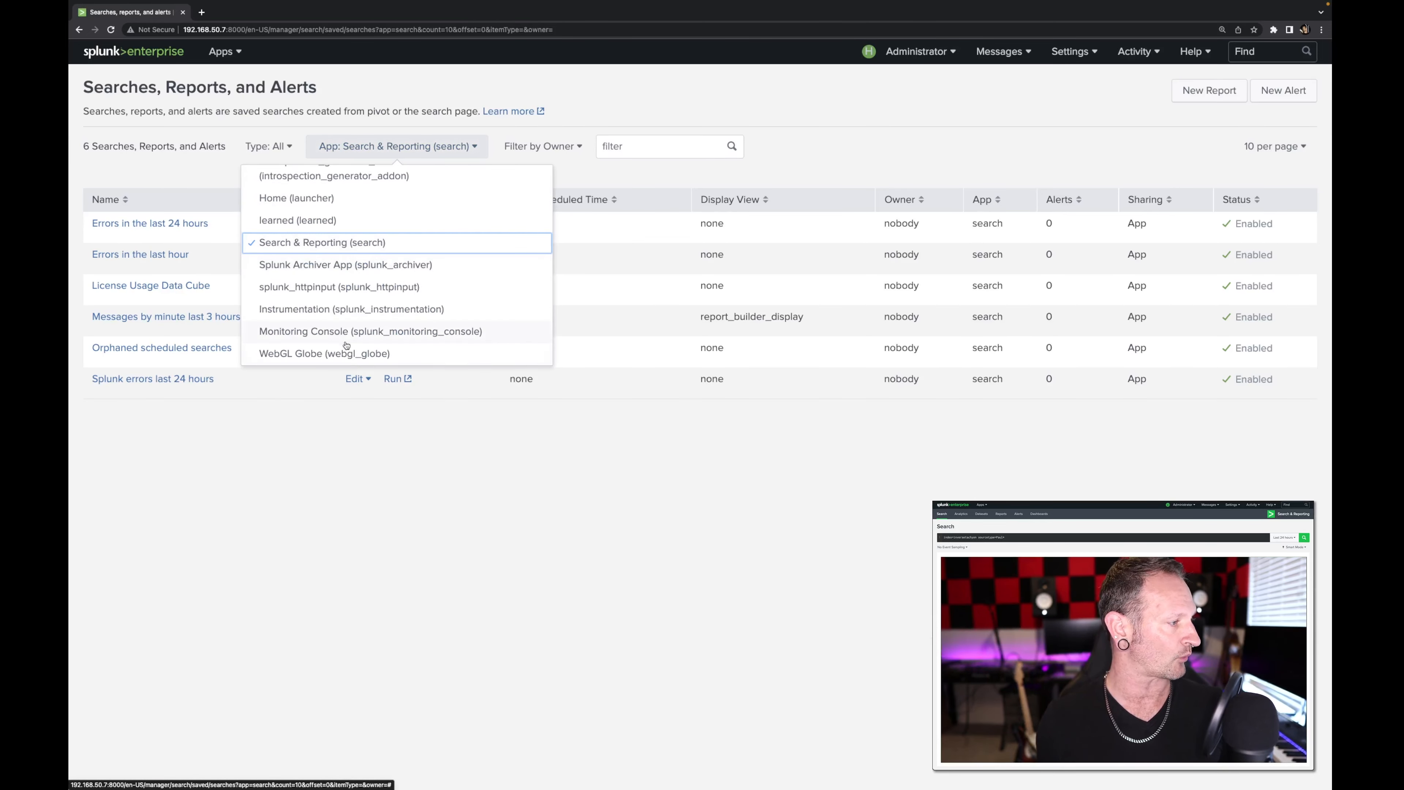
{"action": "left_click", "coordinate": [362, 352]}
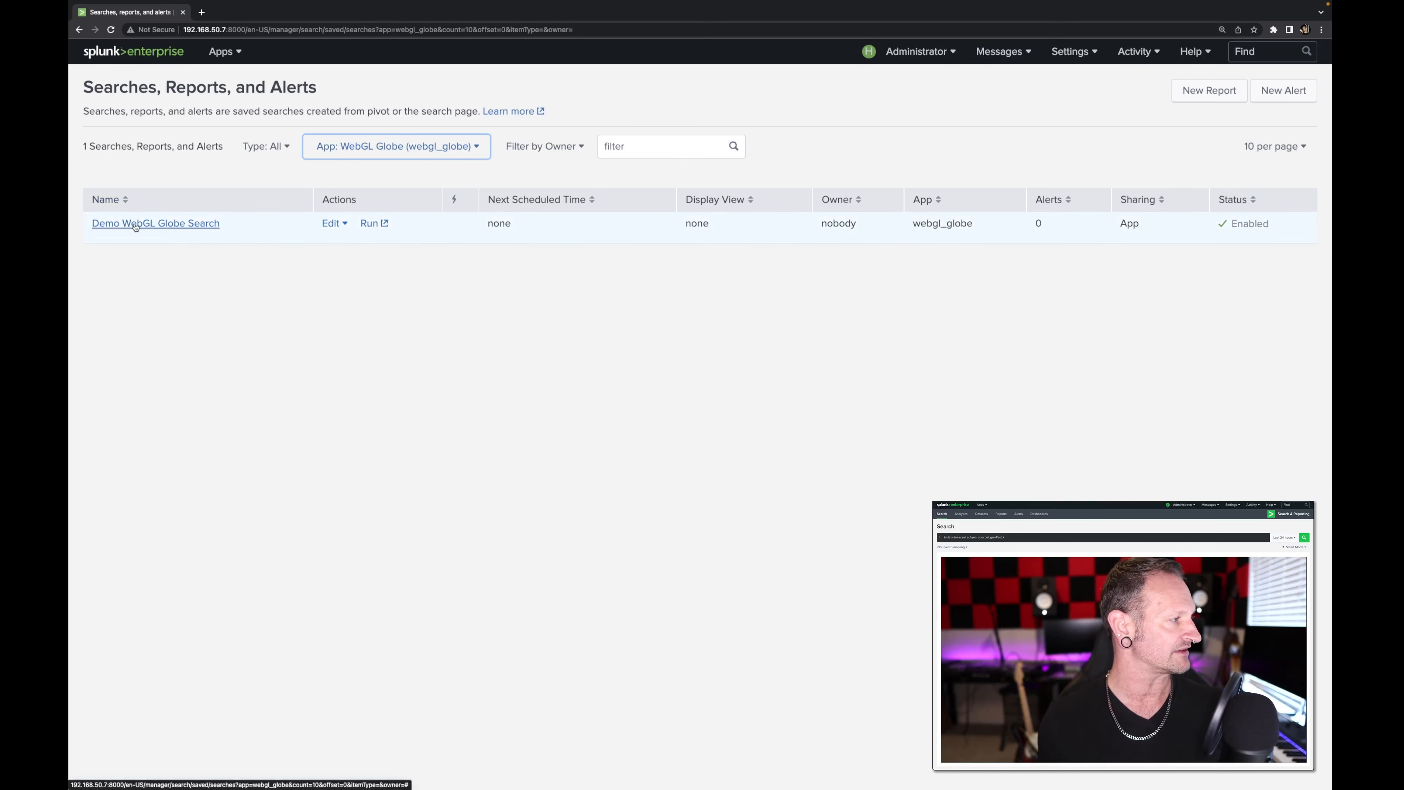
{"action": "left_click", "coordinate": [370, 224]}
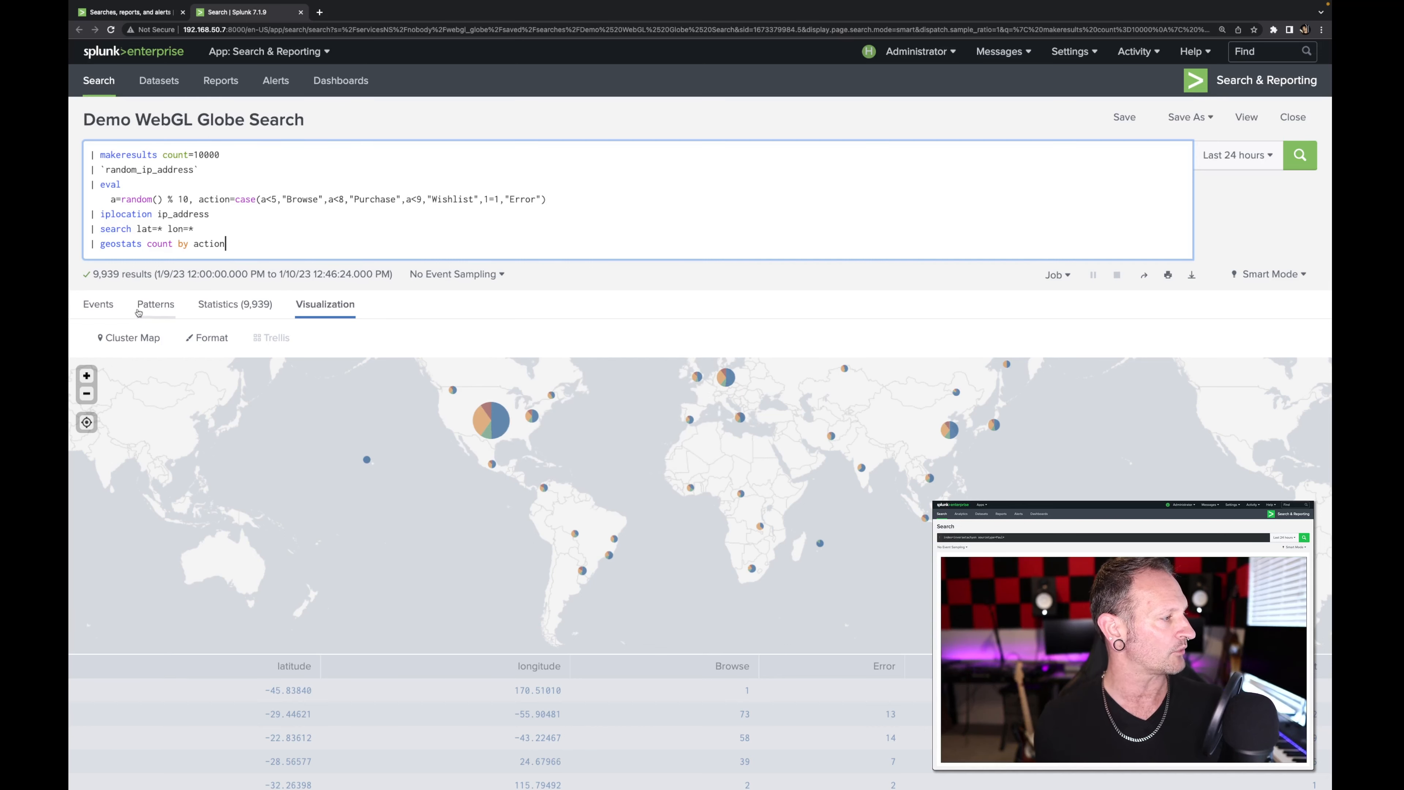
Step: Display the search results as a WebGL Globe visualization and rotate the globe to examine the data points over the Americas
{"action": "left_click", "coordinate": [113, 342]}
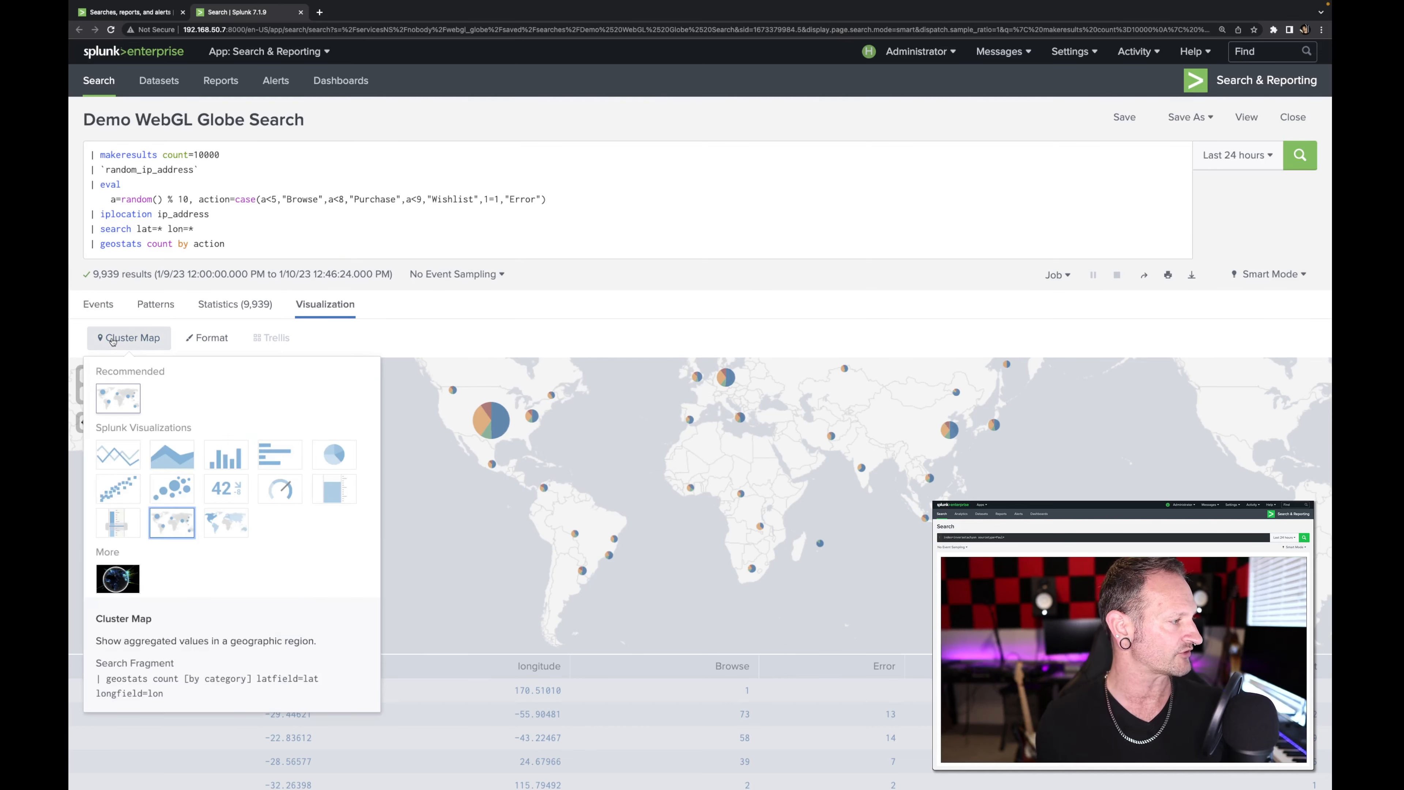
{"action": "left_click", "coordinate": [109, 578]}
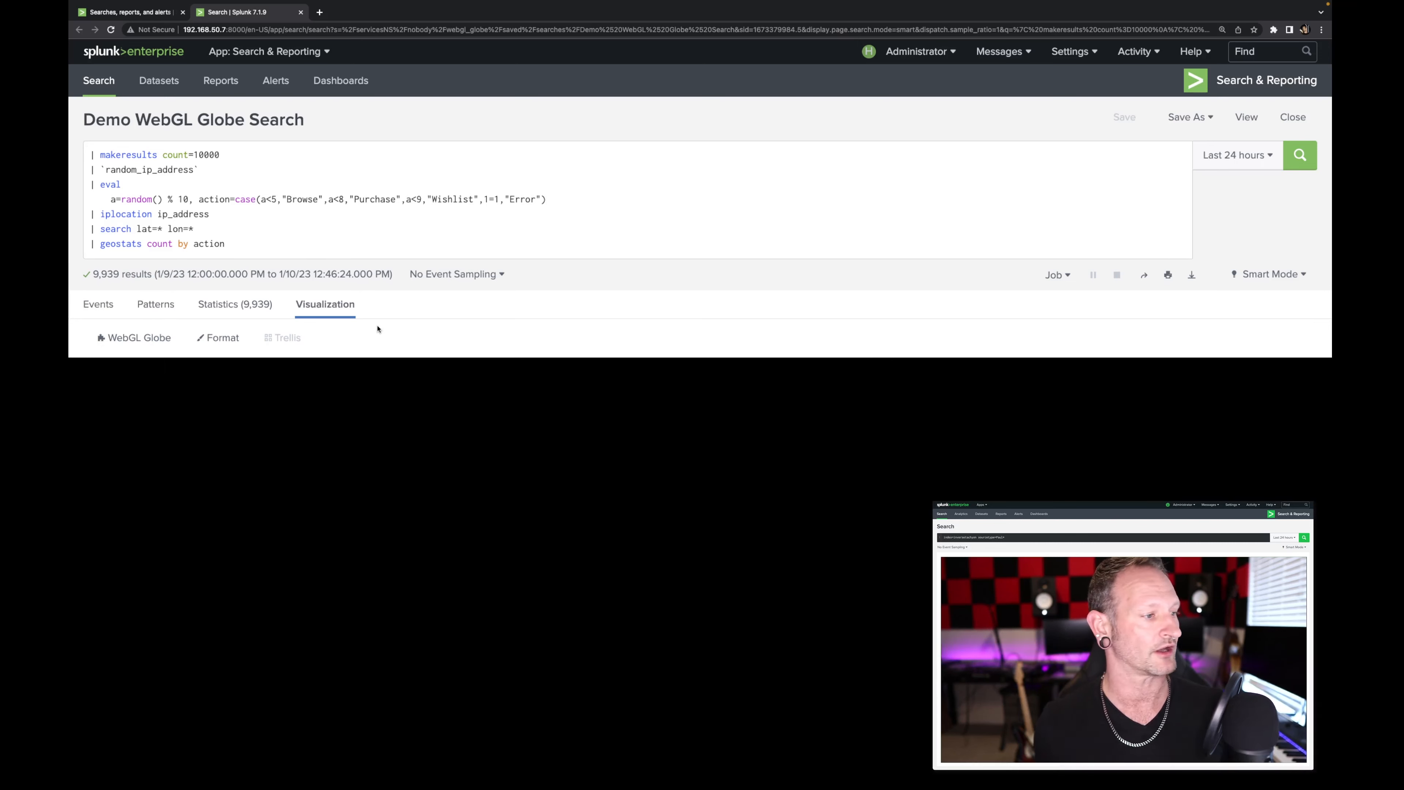
{"action": "scroll", "coordinate": [486, 299], "scroll_direction": "down", "scroll_amount": 4}
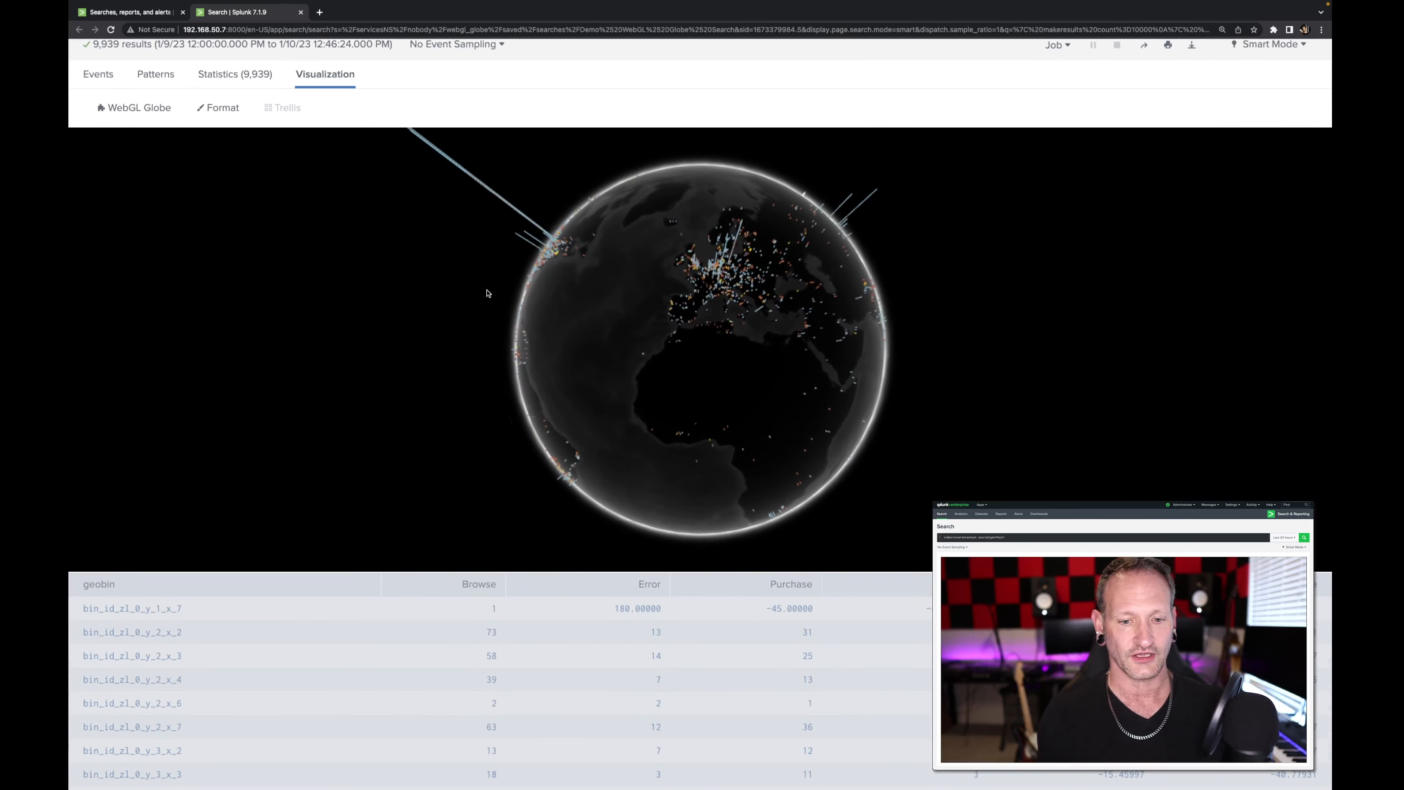
{"action": "scroll", "coordinate": [475, 102], "scroll_direction": "up", "scroll_amount": 2}
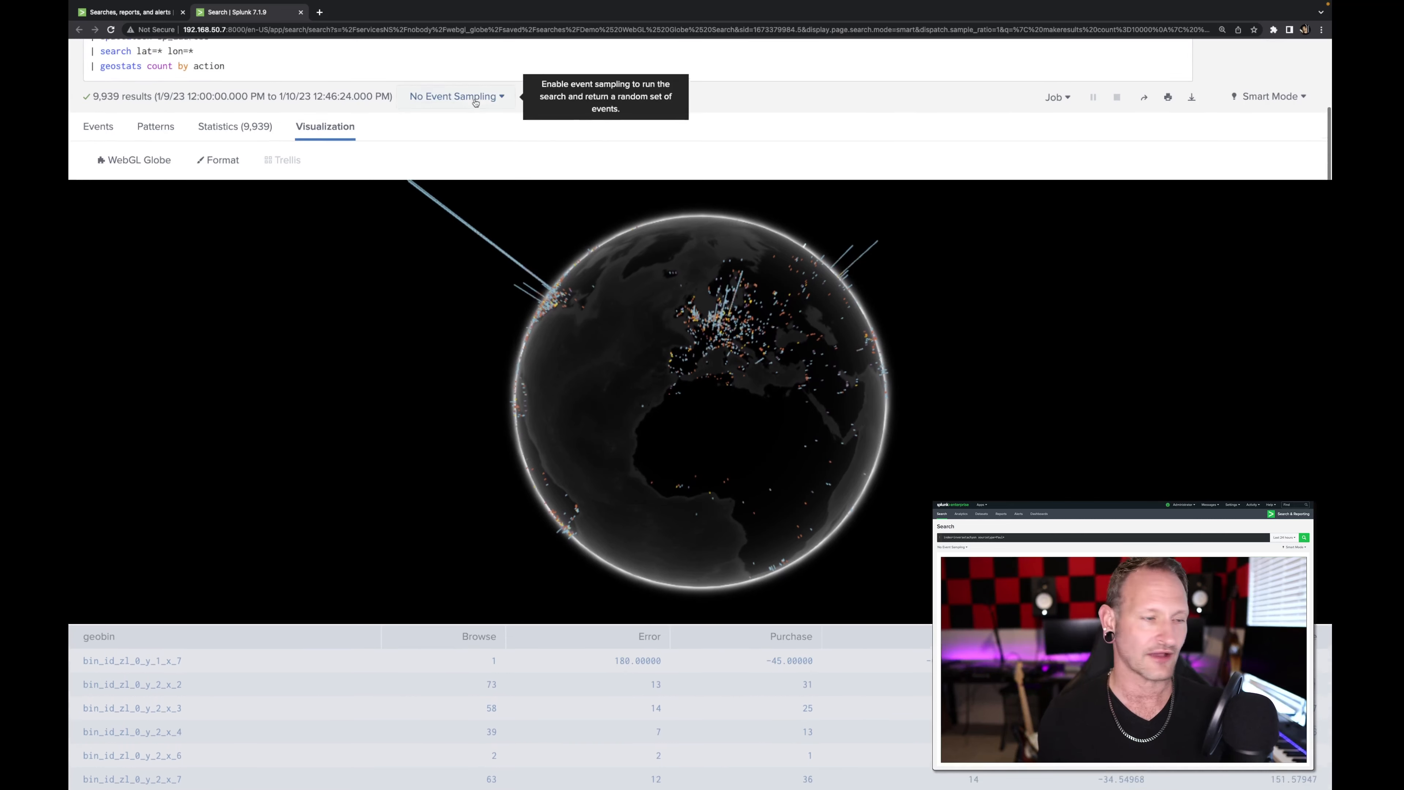
{"action": "left_click_drag", "start_coordinate": [780, 330], "coordinate": [785, 331]}
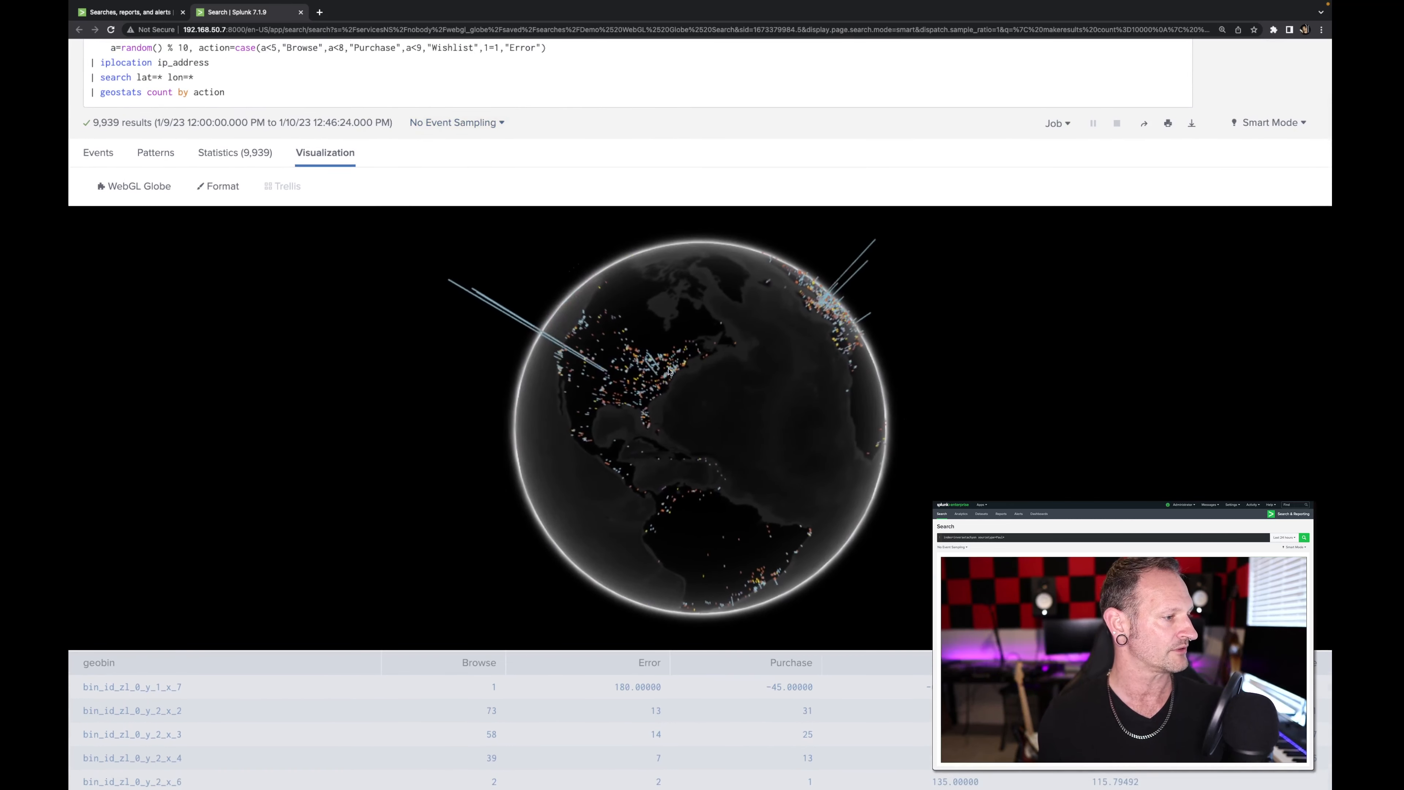
{"action": "left_click_drag", "start_coordinate": [591, 350], "coordinate": [665, 358]}
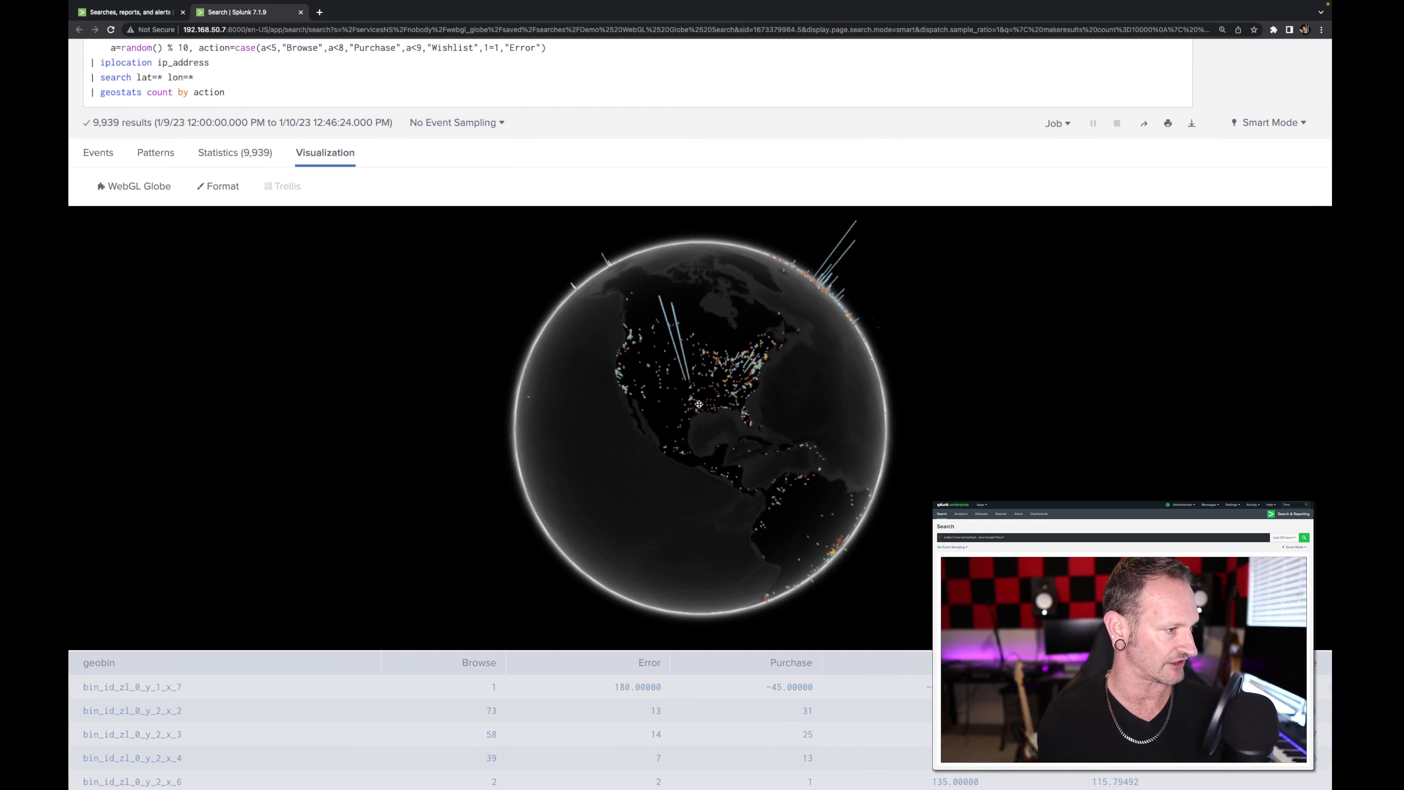
{"action": "left_click_drag", "start_coordinate": [699, 404], "coordinate": [575, 359]}
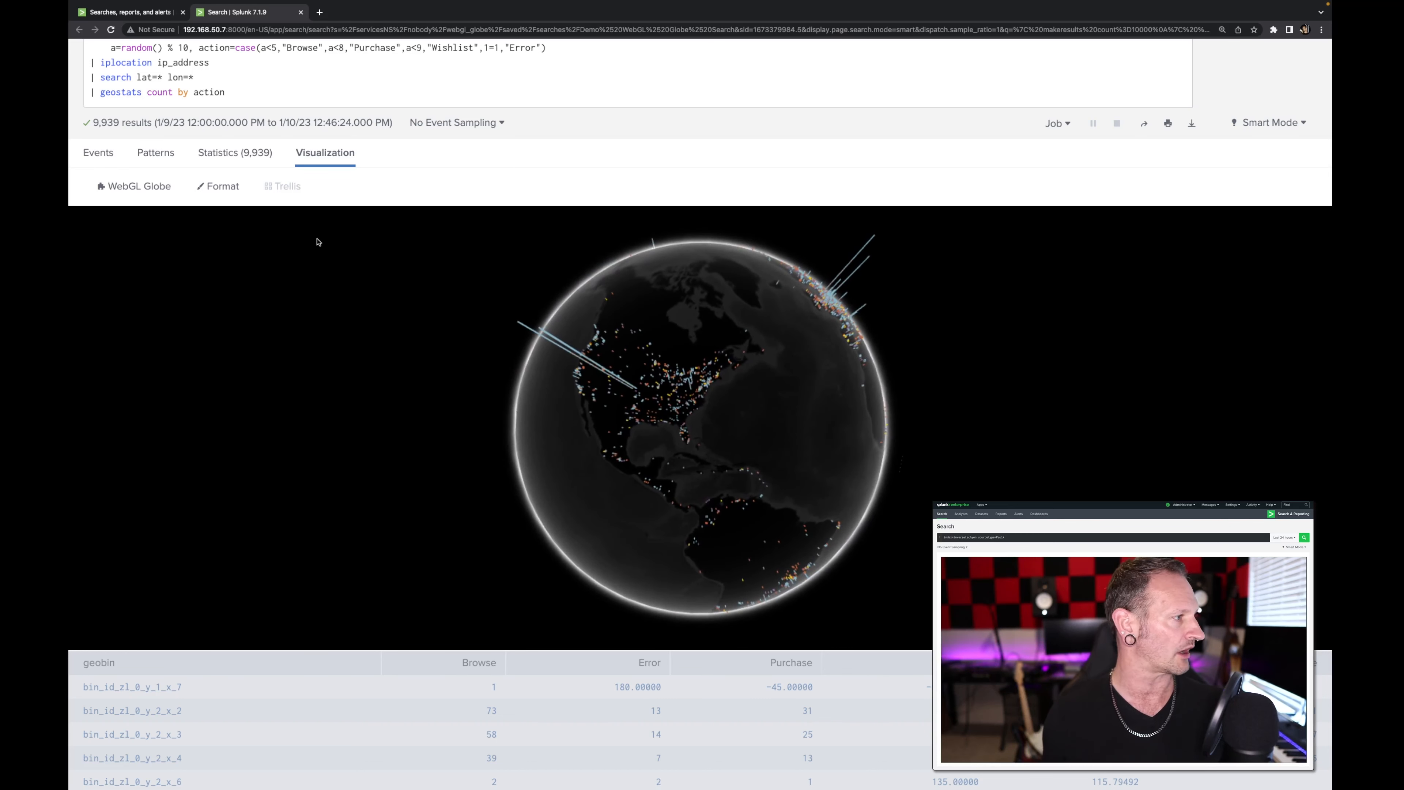
Step: Try the Color, Clouds and Blue globe textures in the visualization's format settings and return the texture to Dark
{"action": "left_click", "coordinate": [224, 187]}
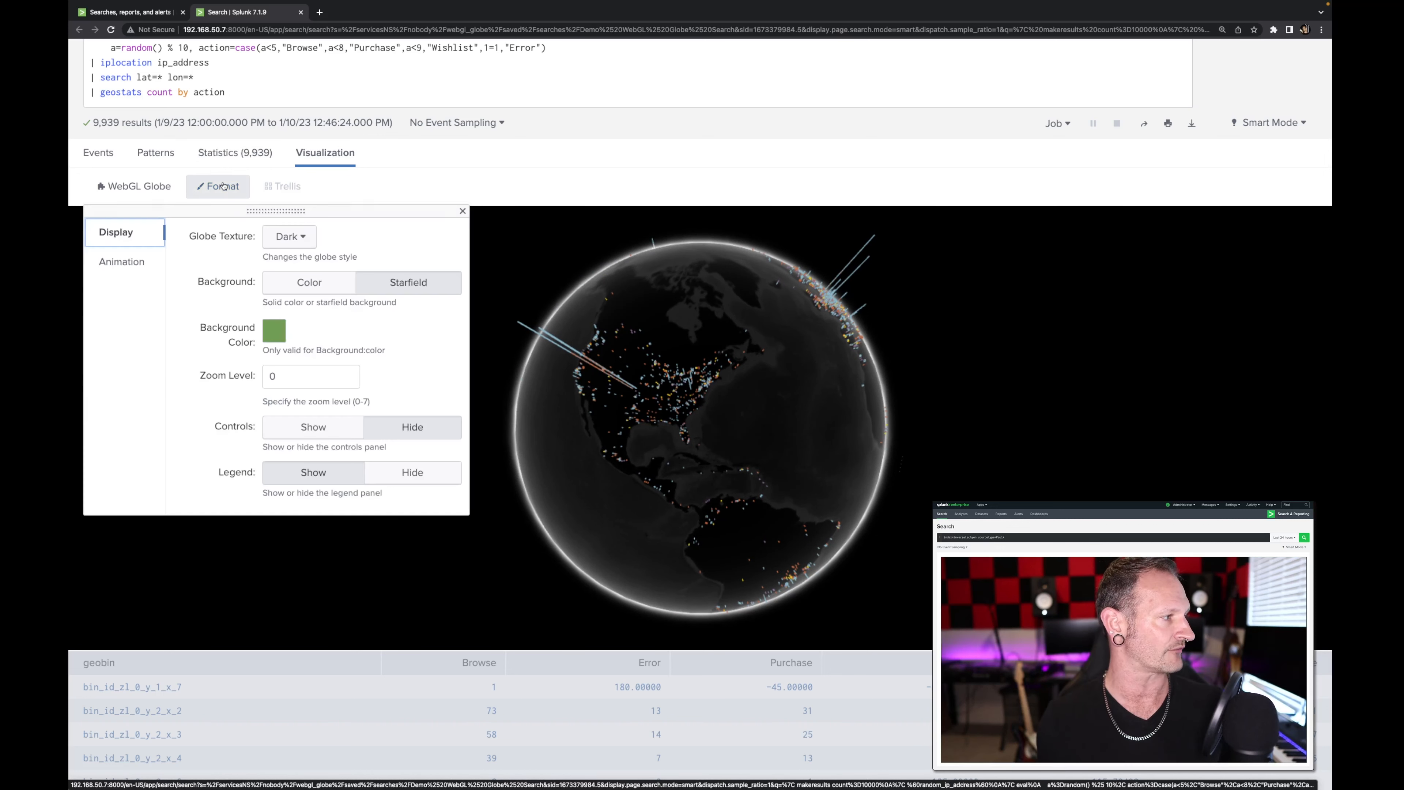
{"action": "left_click", "coordinate": [285, 238]}
{"action": "left_click", "coordinate": [249, 285]}
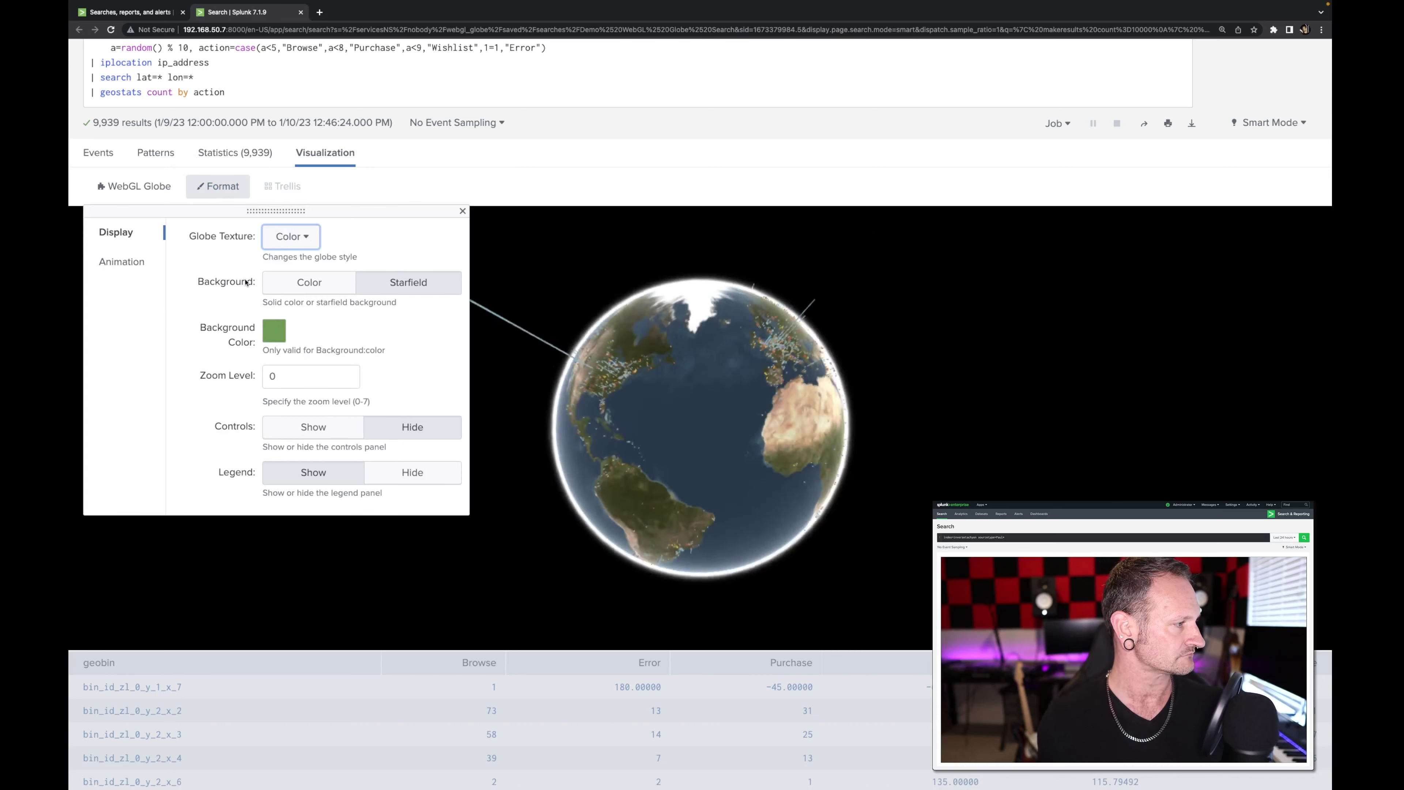
{"action": "left_click", "coordinate": [293, 236]}
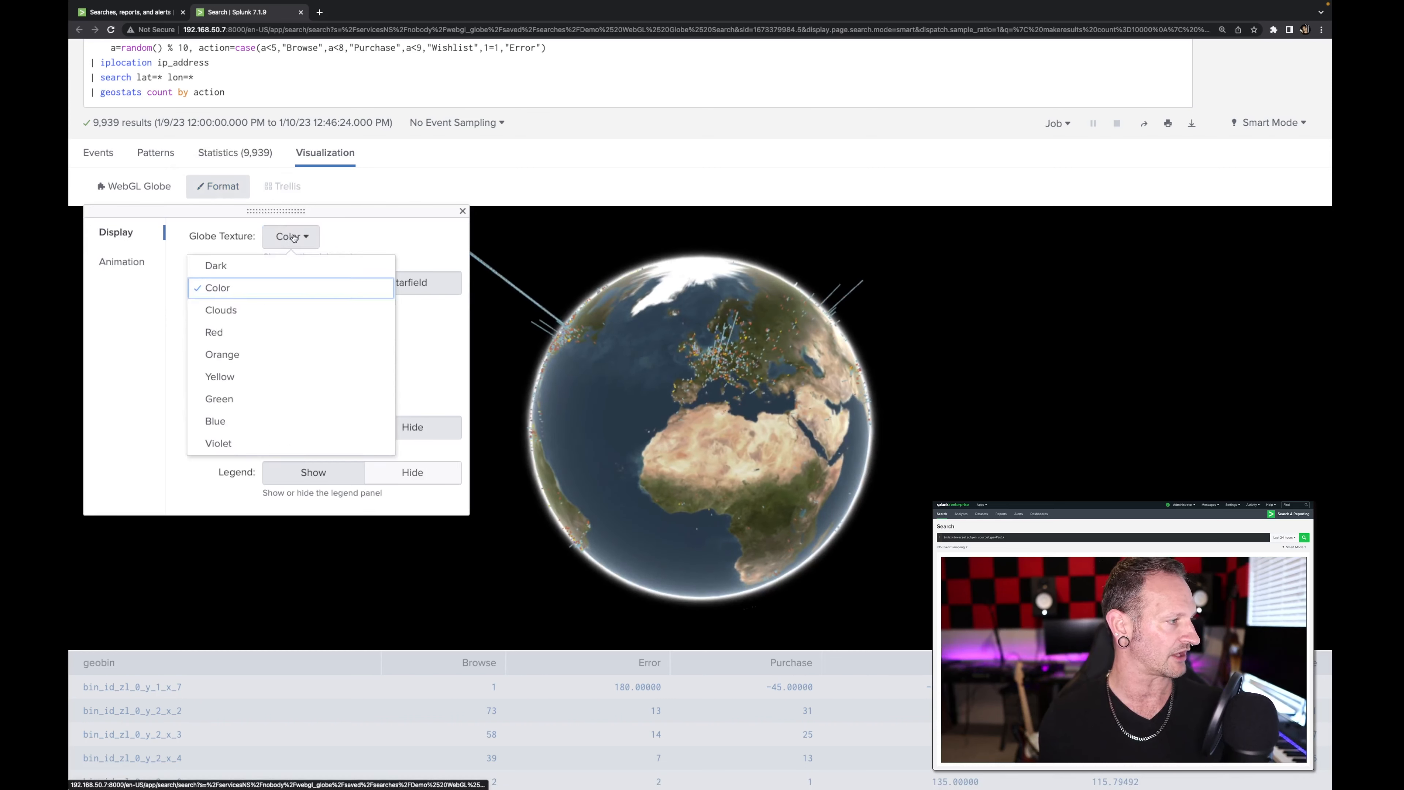
{"action": "left_click", "coordinate": [269, 313]}
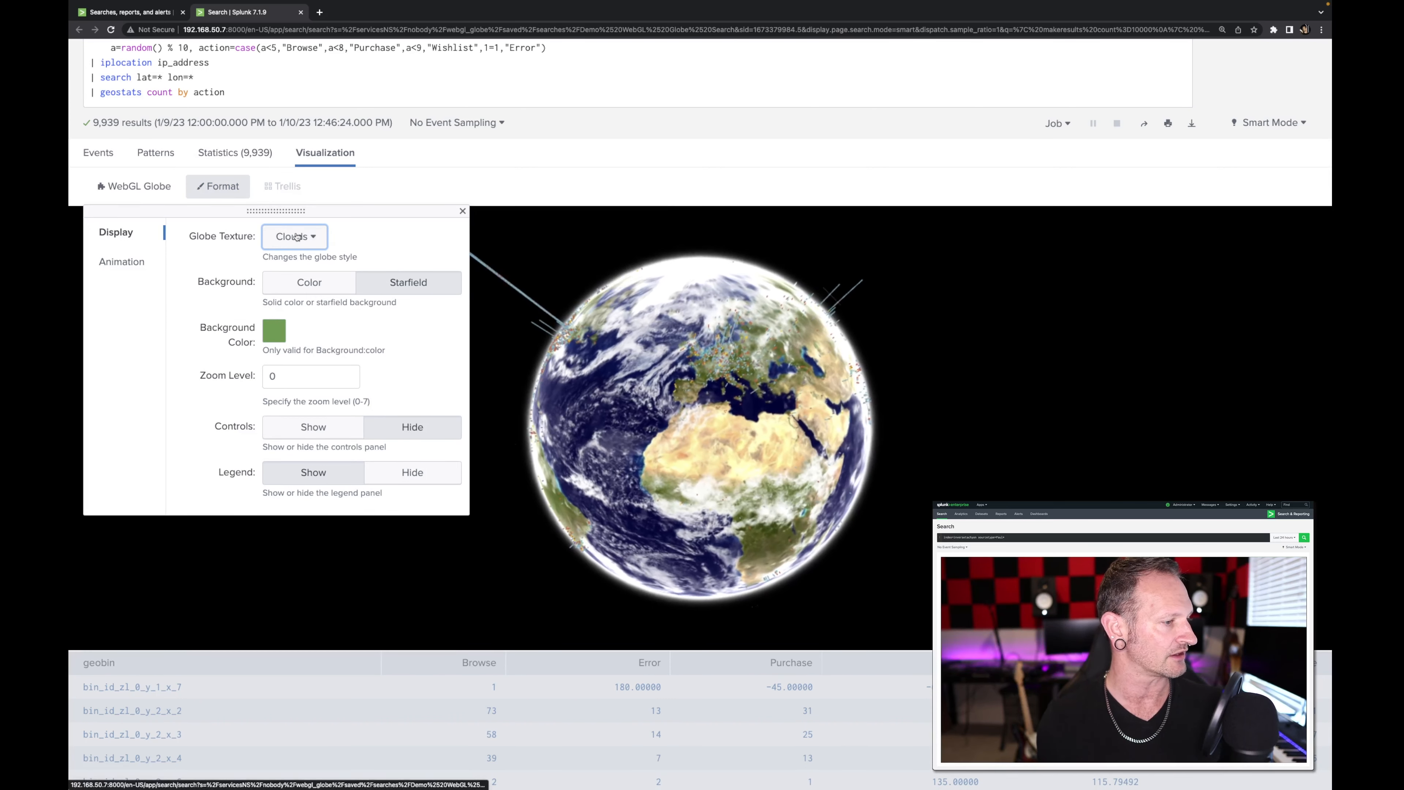
{"action": "left_click", "coordinate": [298, 242]}
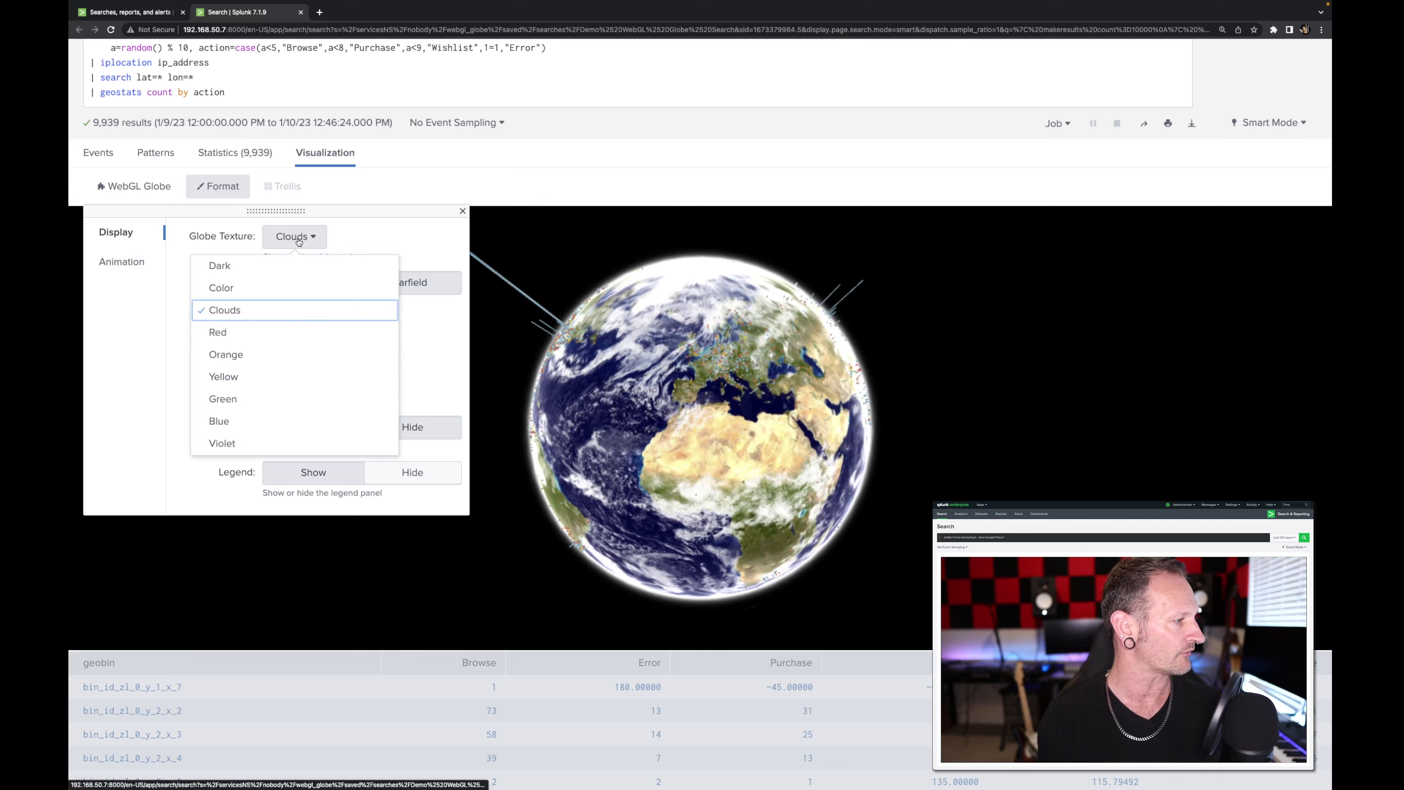
{"action": "left_click", "coordinate": [234, 423]}
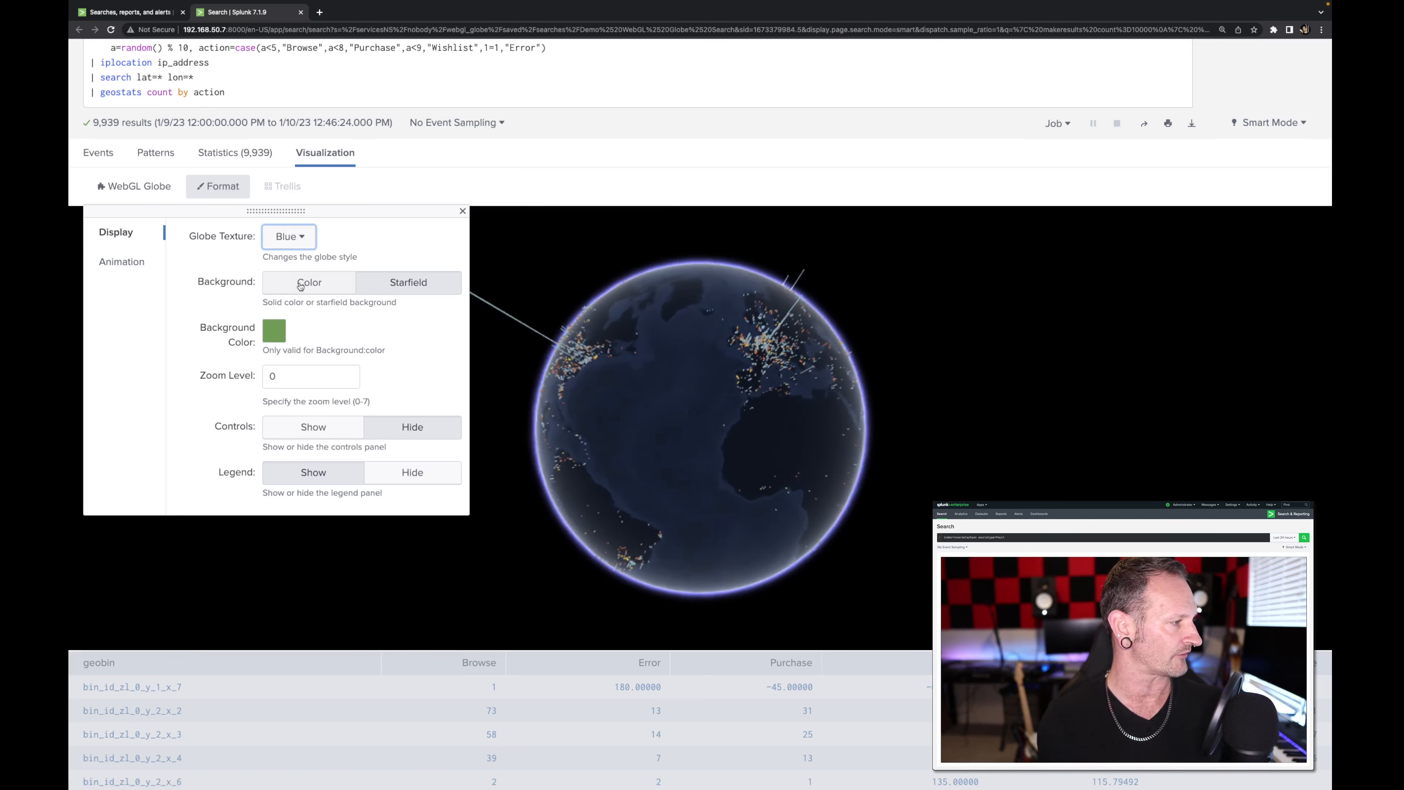
{"action": "left_click", "coordinate": [300, 244]}
{"action": "left_click", "coordinate": [249, 269]}
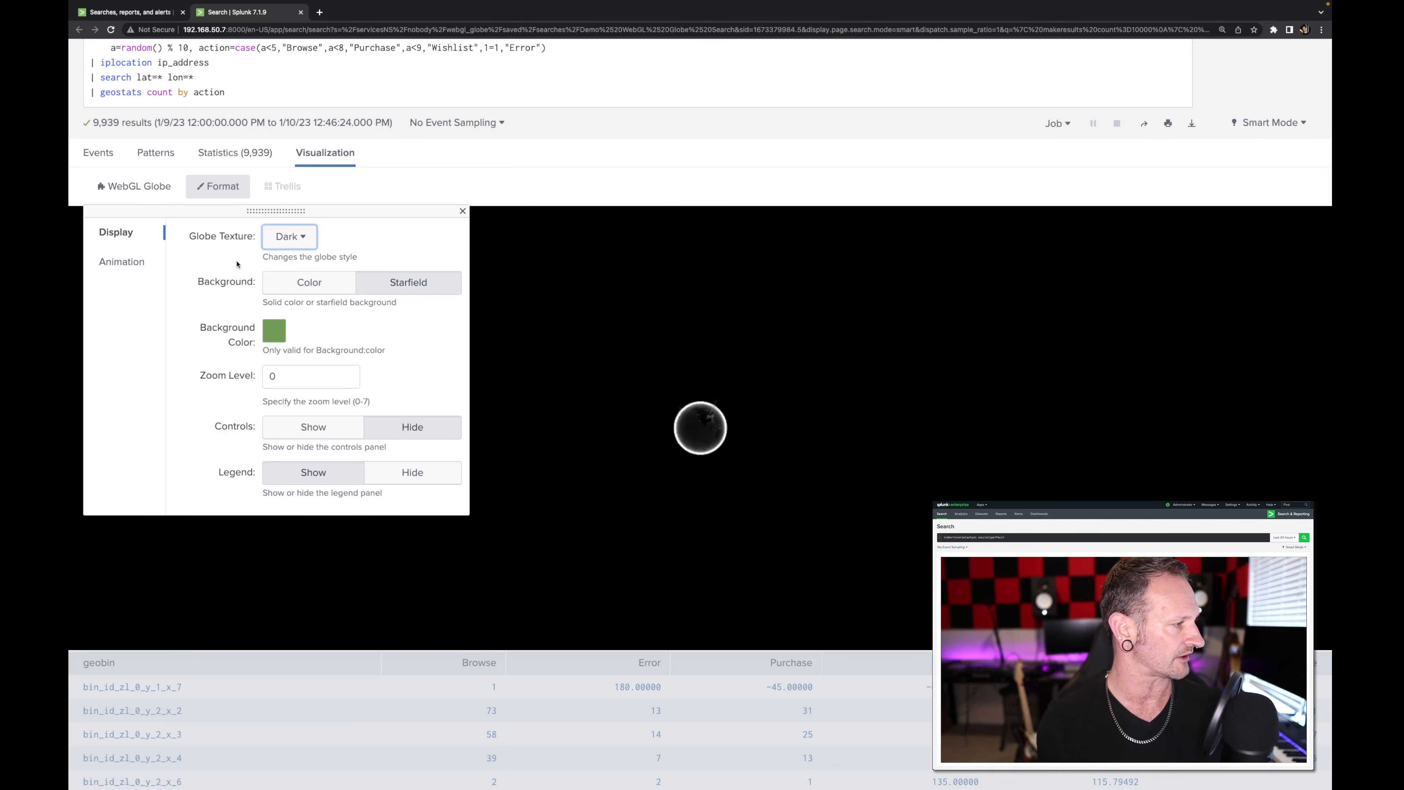
Step: Try a solid orange background colour behind the globe and set the background back to Starfield
{"action": "left_click", "coordinate": [325, 292]}
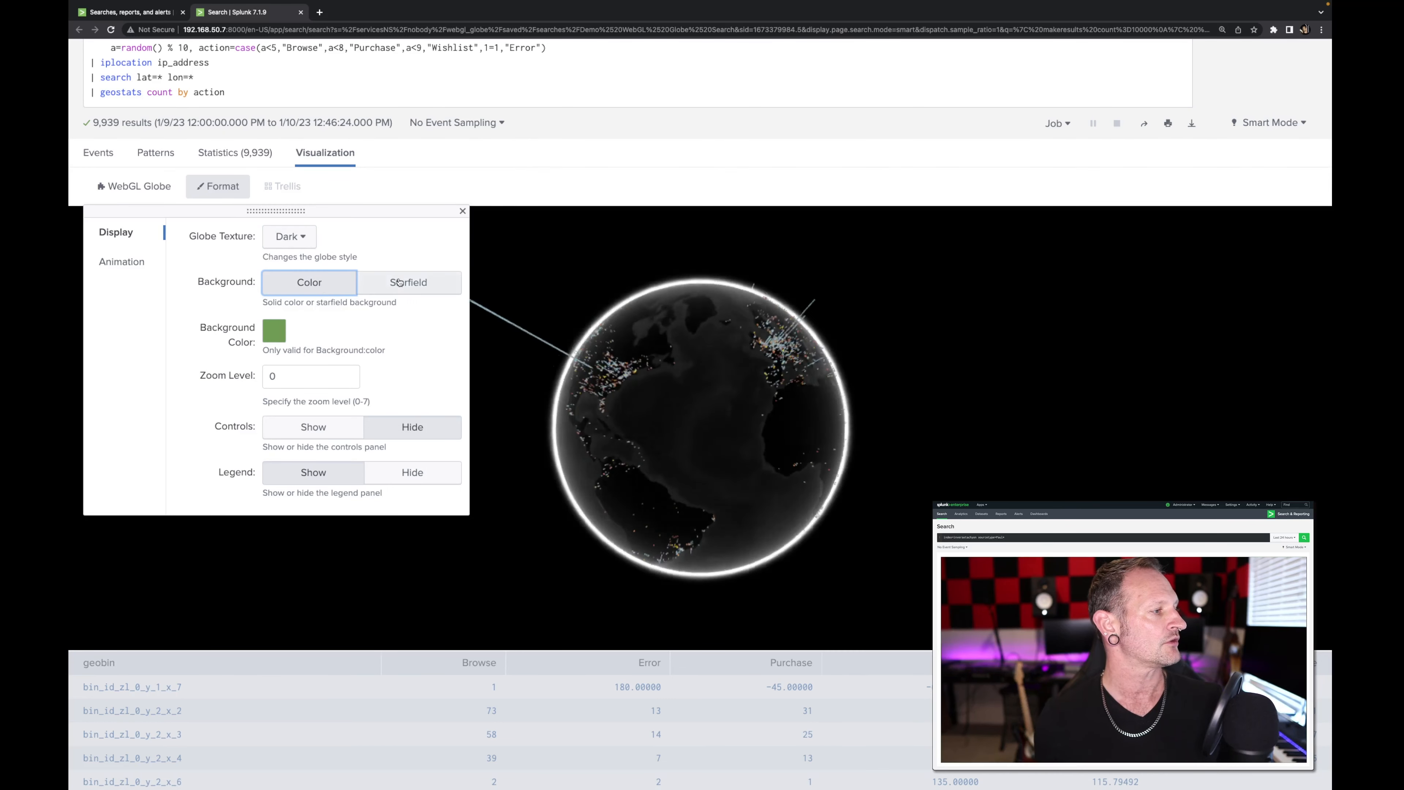
{"action": "left_click", "coordinate": [276, 335]}
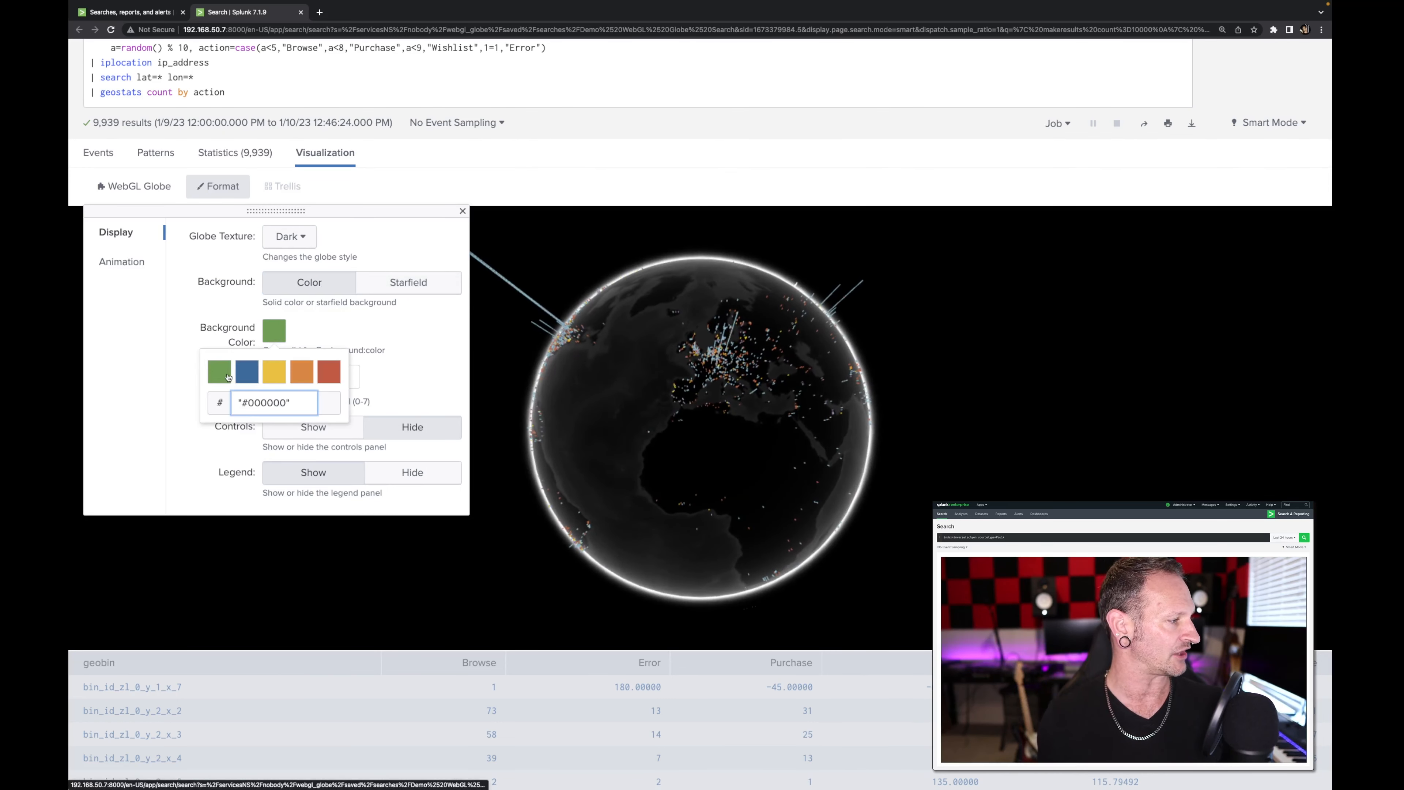
{"action": "left_click", "coordinate": [301, 371]}
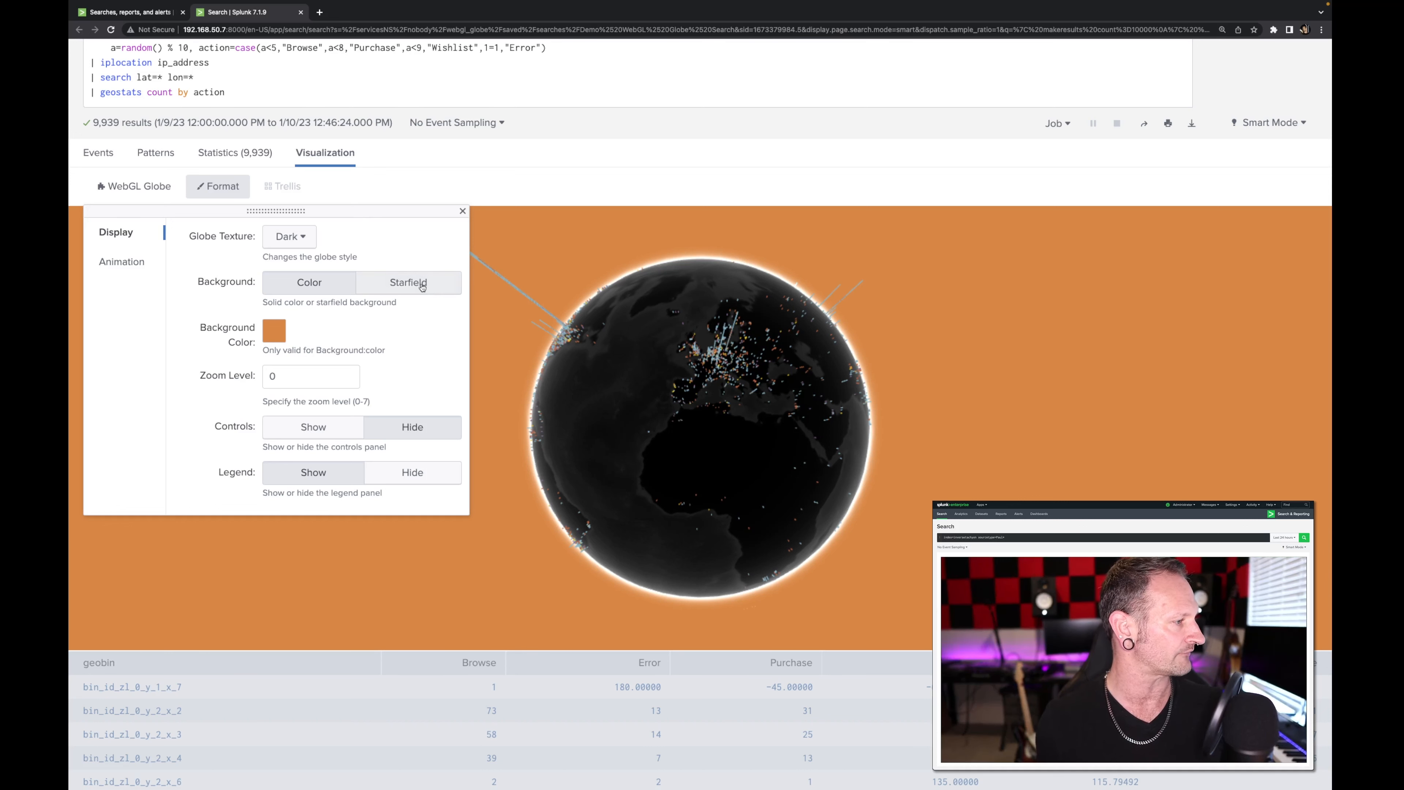
{"action": "left_click", "coordinate": [385, 287]}
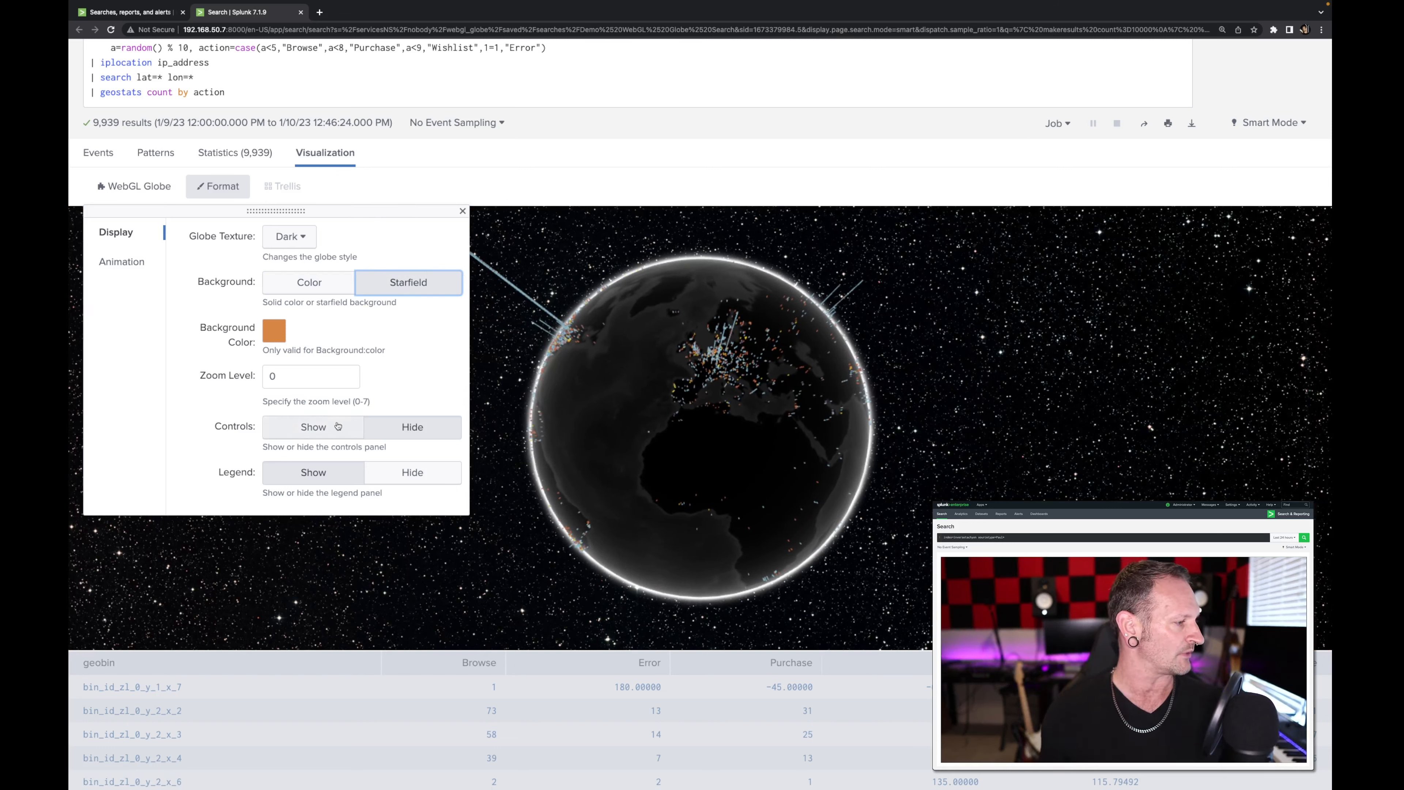
Step: Show the globe's controls panel, close the format settings, and use the controls to tilt, rotate and zoom the globe
{"action": "left_click", "coordinate": [321, 428]}
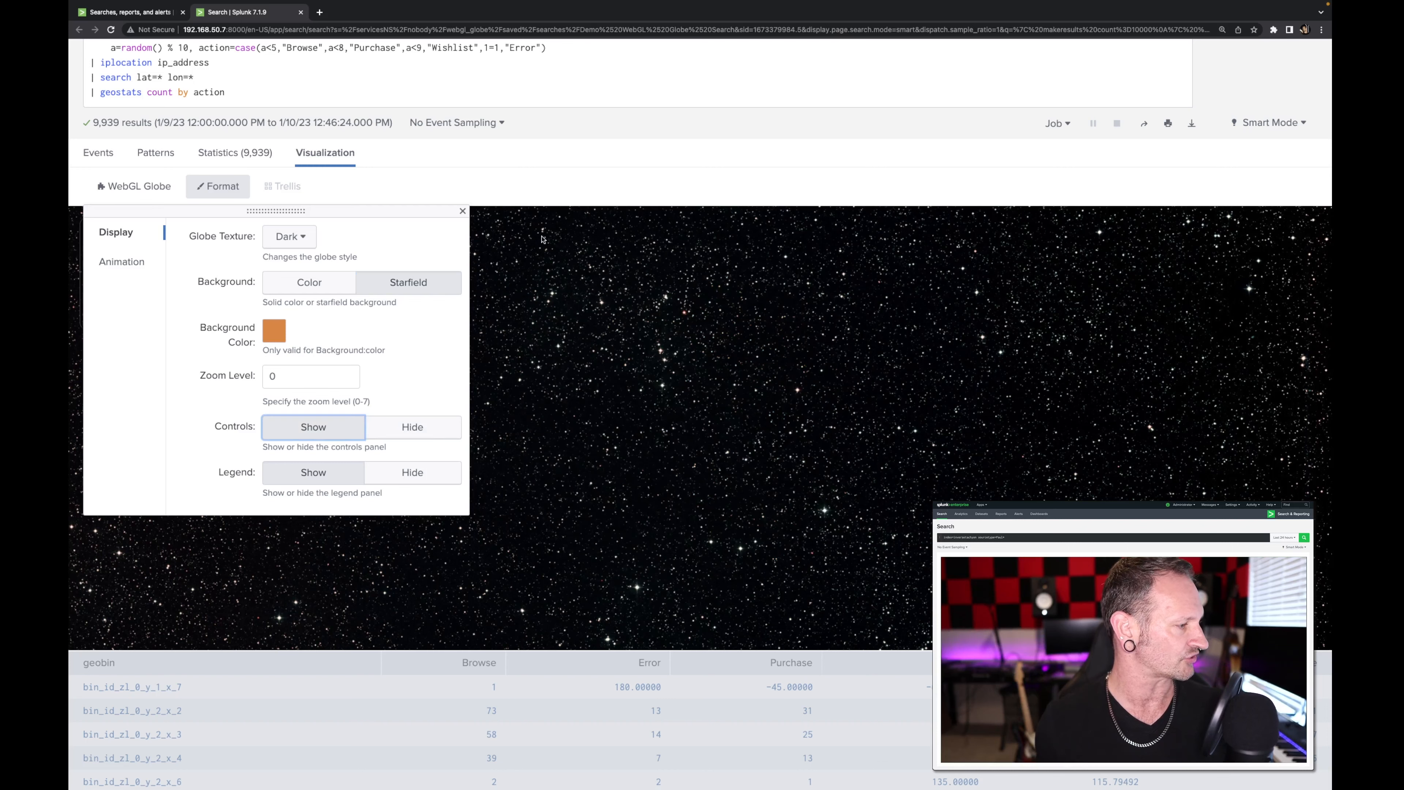
{"action": "left_click", "coordinate": [217, 185]}
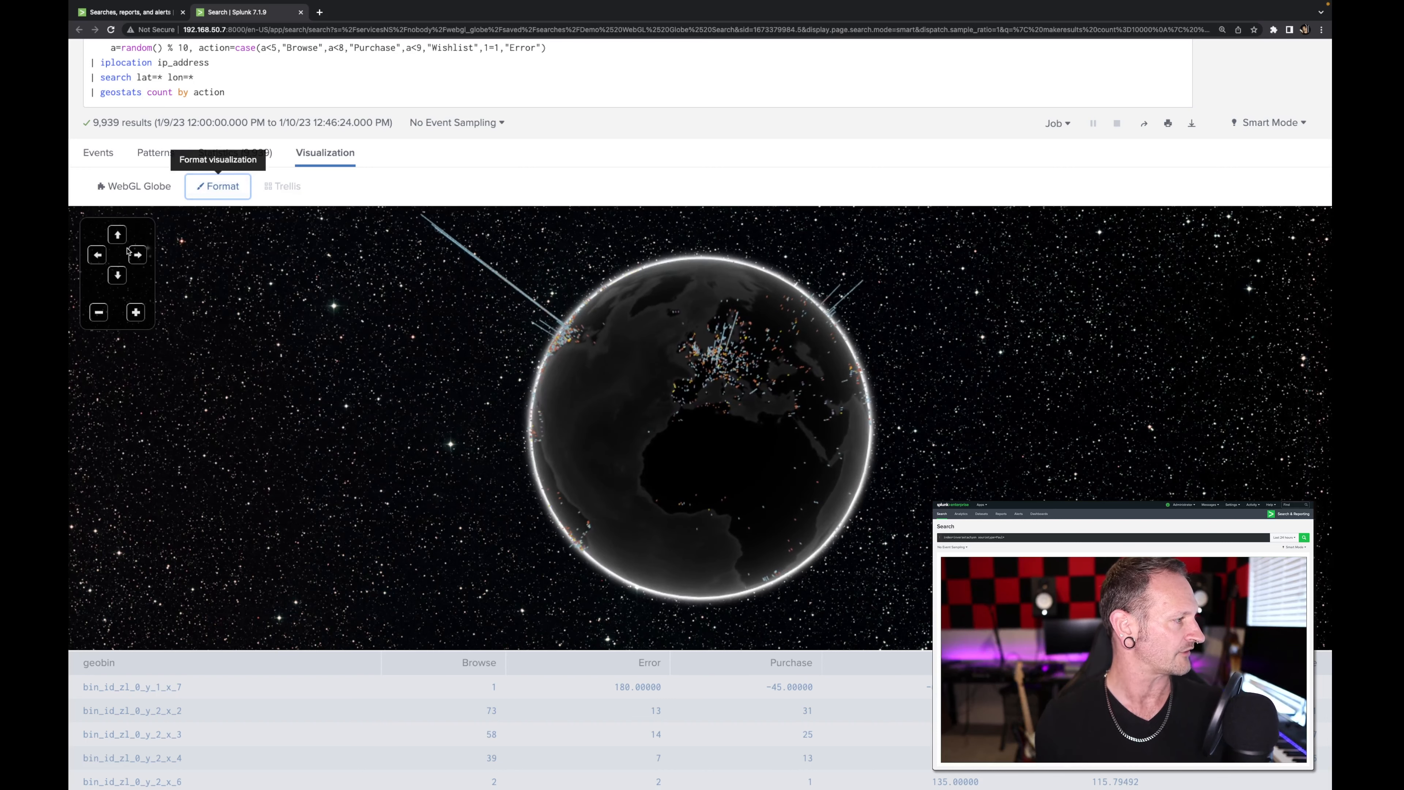
{"action": "left_click", "coordinate": [117, 234]}
{"action": "left_click", "coordinate": [117, 276]}
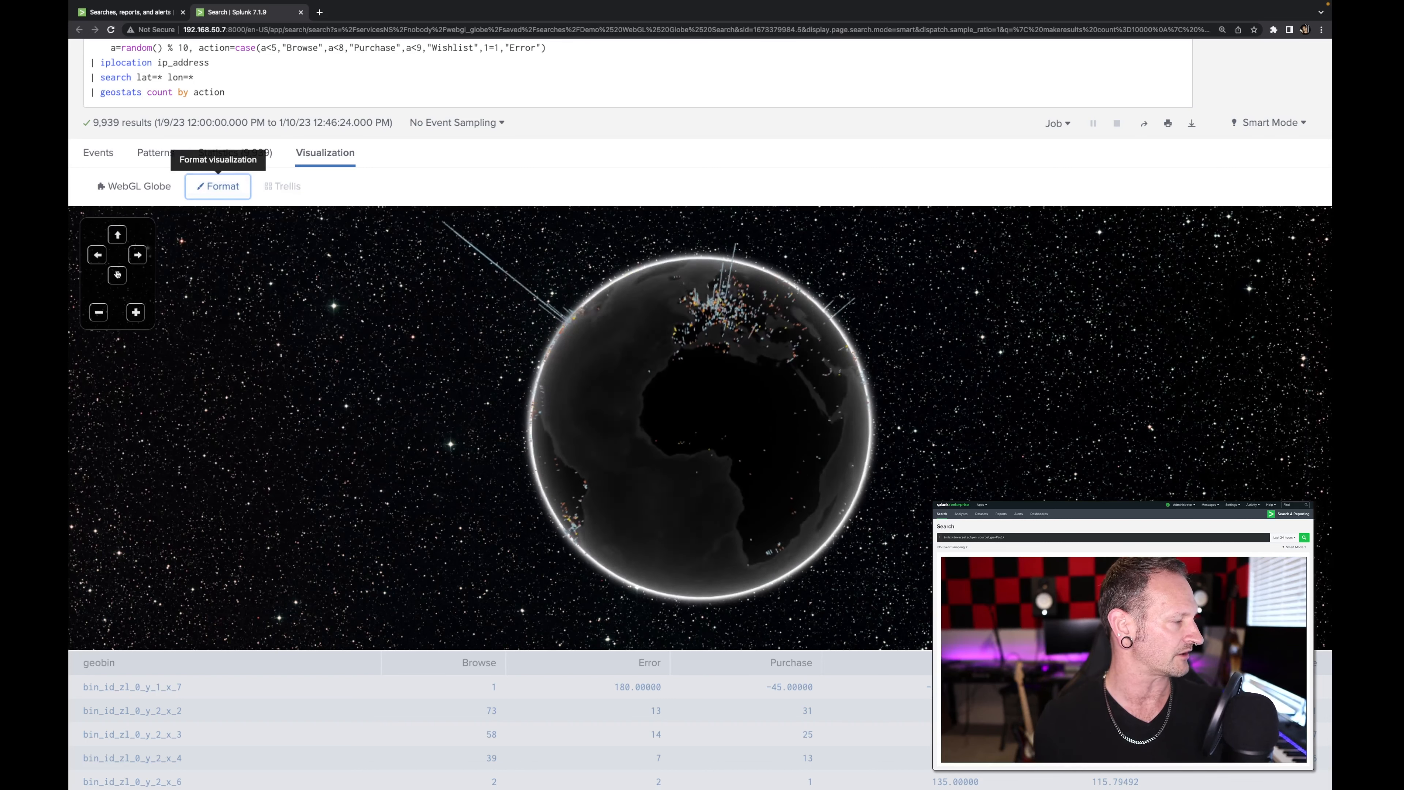
{"action": "left_click", "coordinate": [137, 253]}
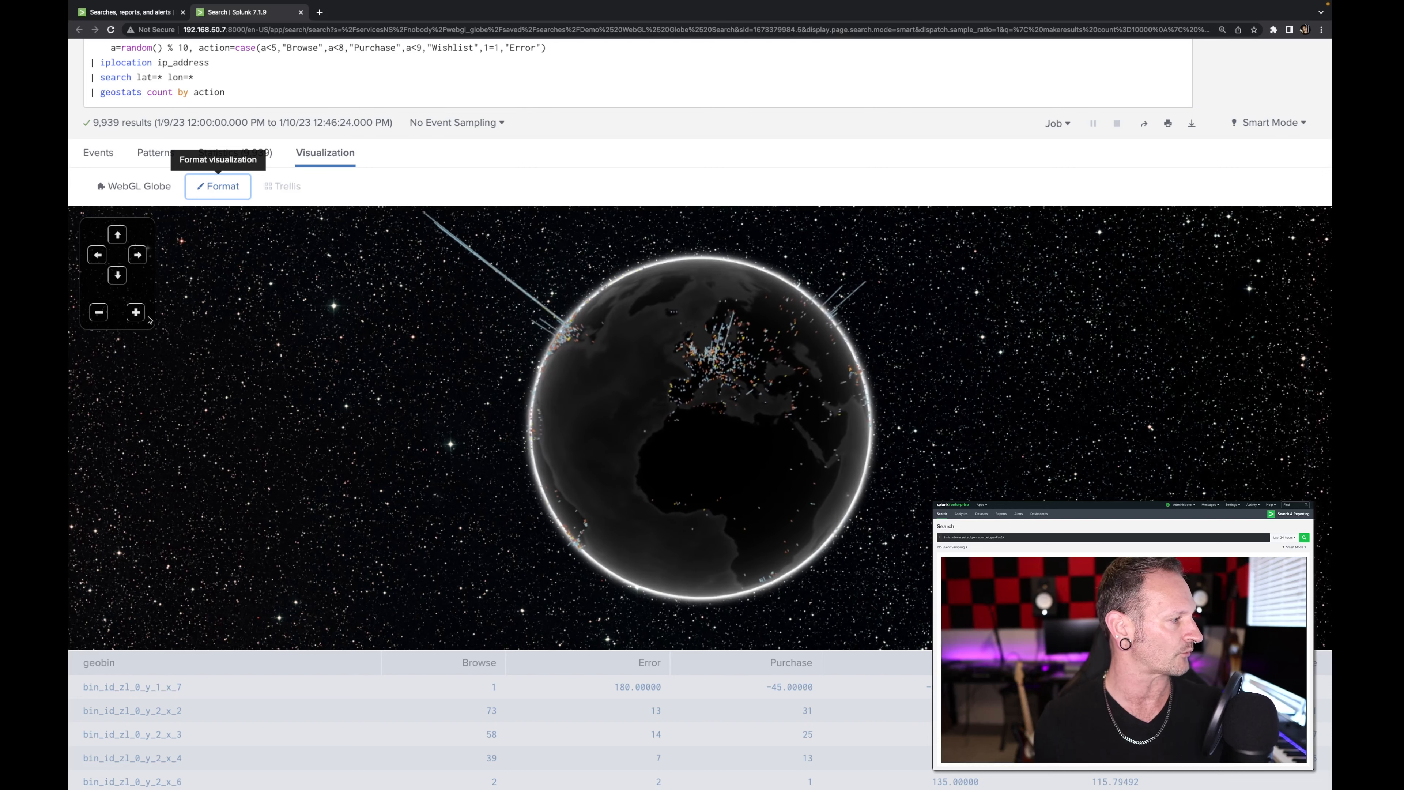
{"action": "left_click", "coordinate": [135, 316]}
{"action": "left_click", "coordinate": [98, 314]}
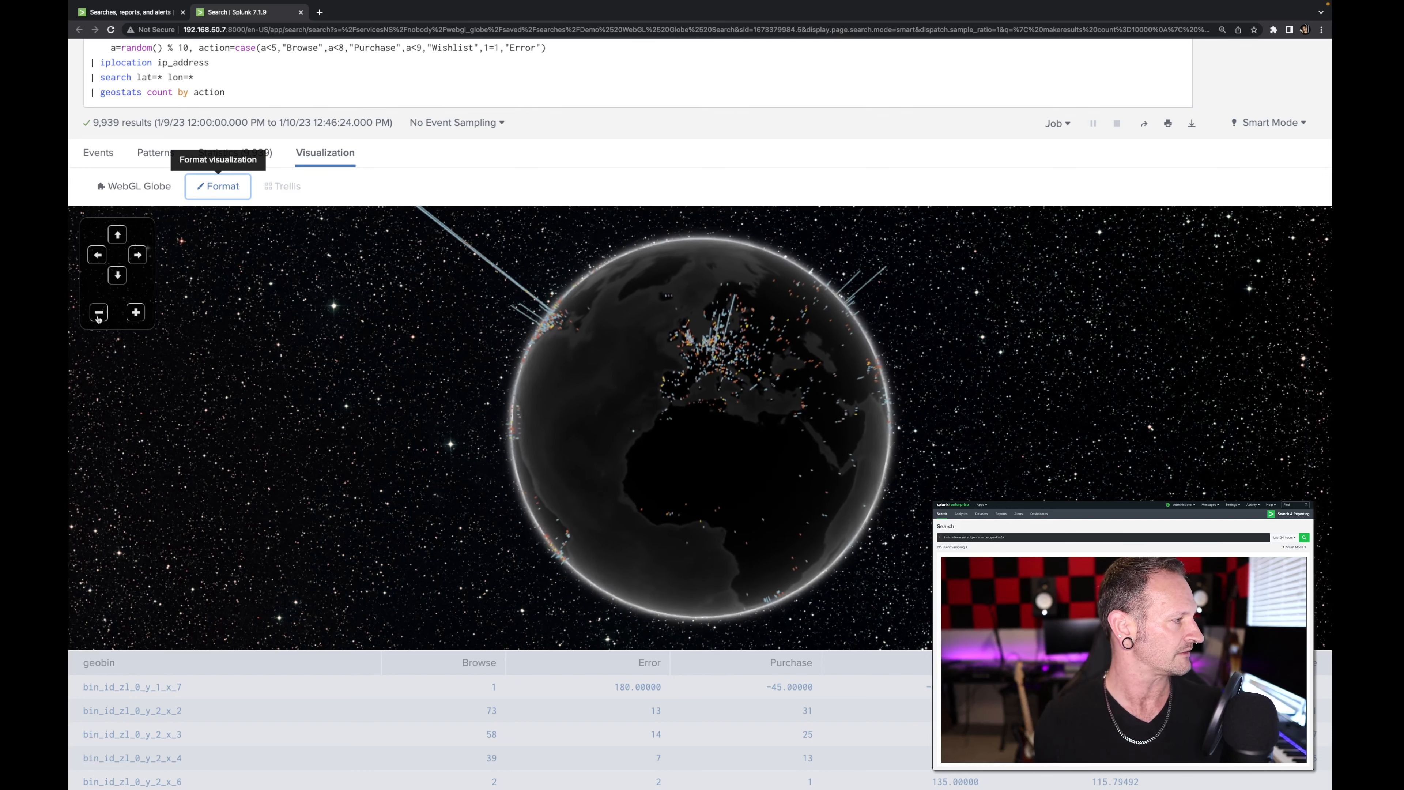
Step: Reopen the visualization's format settings, hide the globe's legend and show it again
{"action": "left_click", "coordinate": [220, 188]}
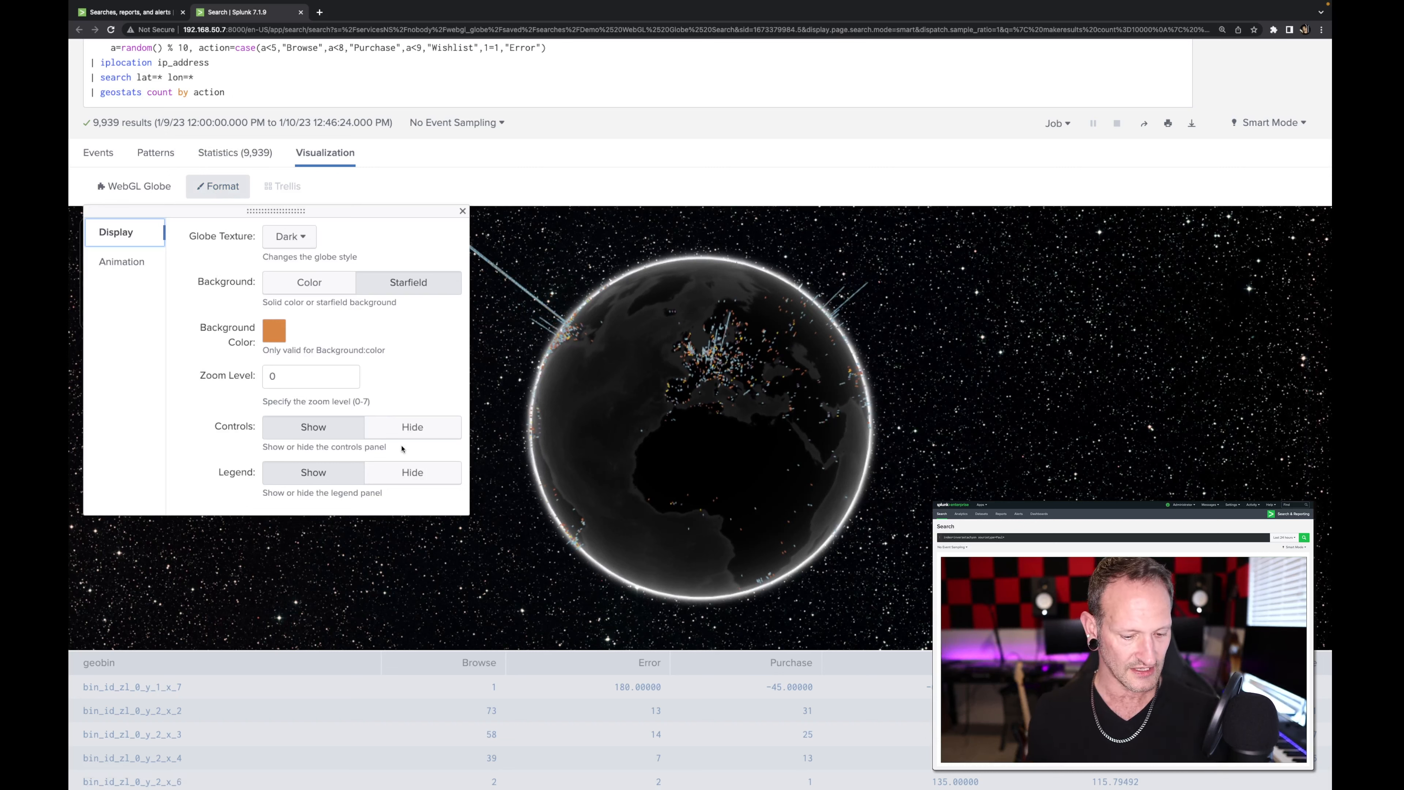
{"action": "left_click", "coordinate": [412, 474]}
{"action": "left_click", "coordinate": [313, 476]}
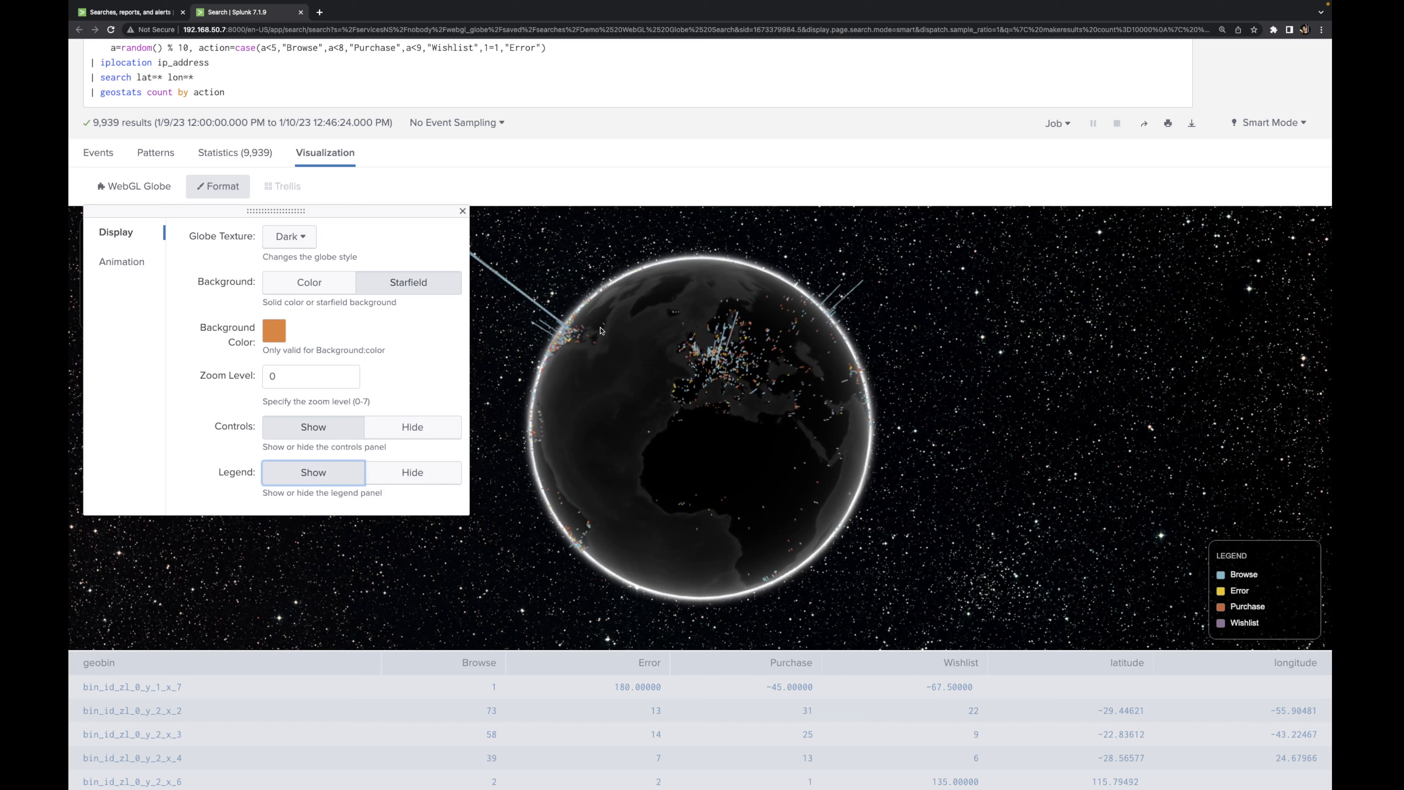
Step: Animate the globe with a rotation period of 60 seconds, and shorten the rotation period to 15 seconds
{"action": "left_click", "coordinate": [129, 260]}
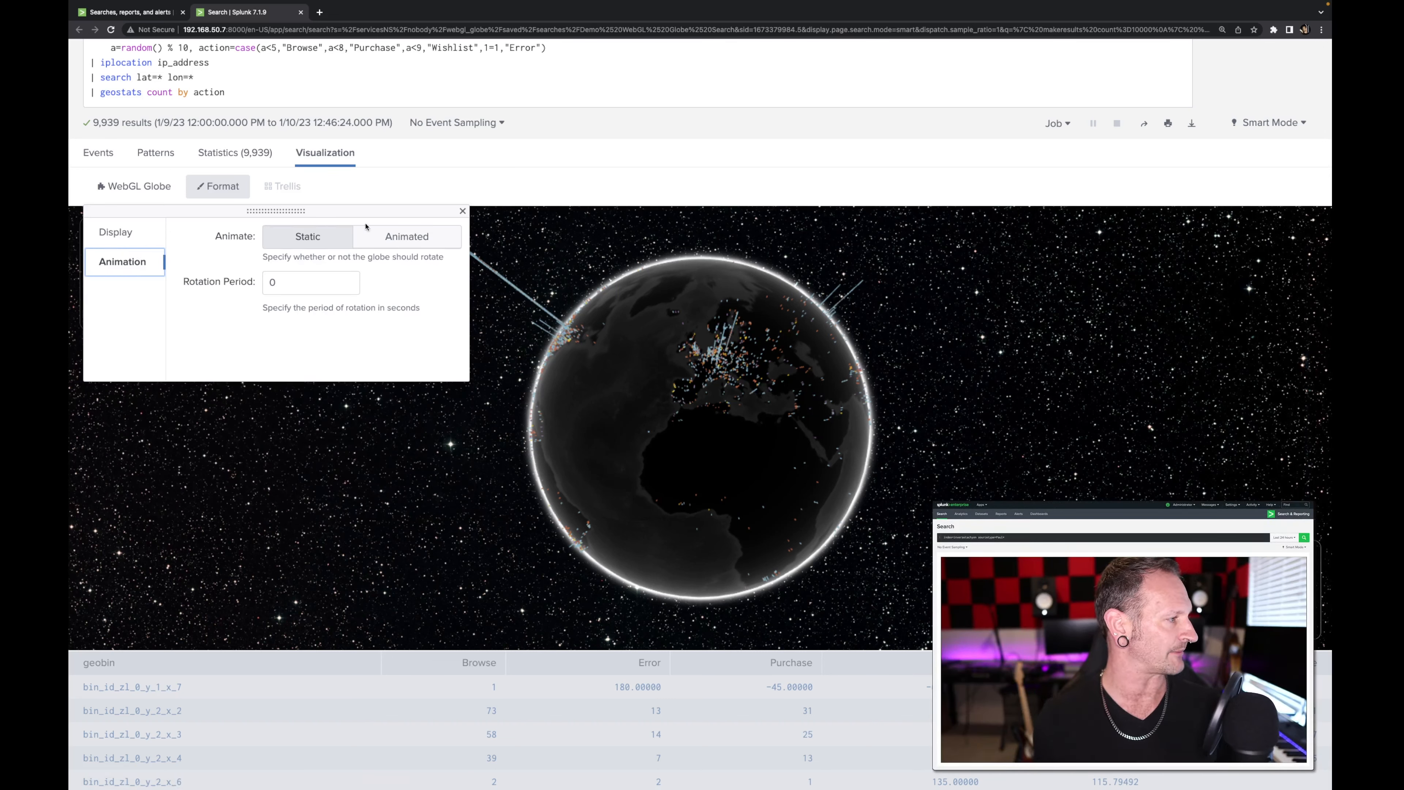
{"action": "left_click", "coordinate": [284, 284]}
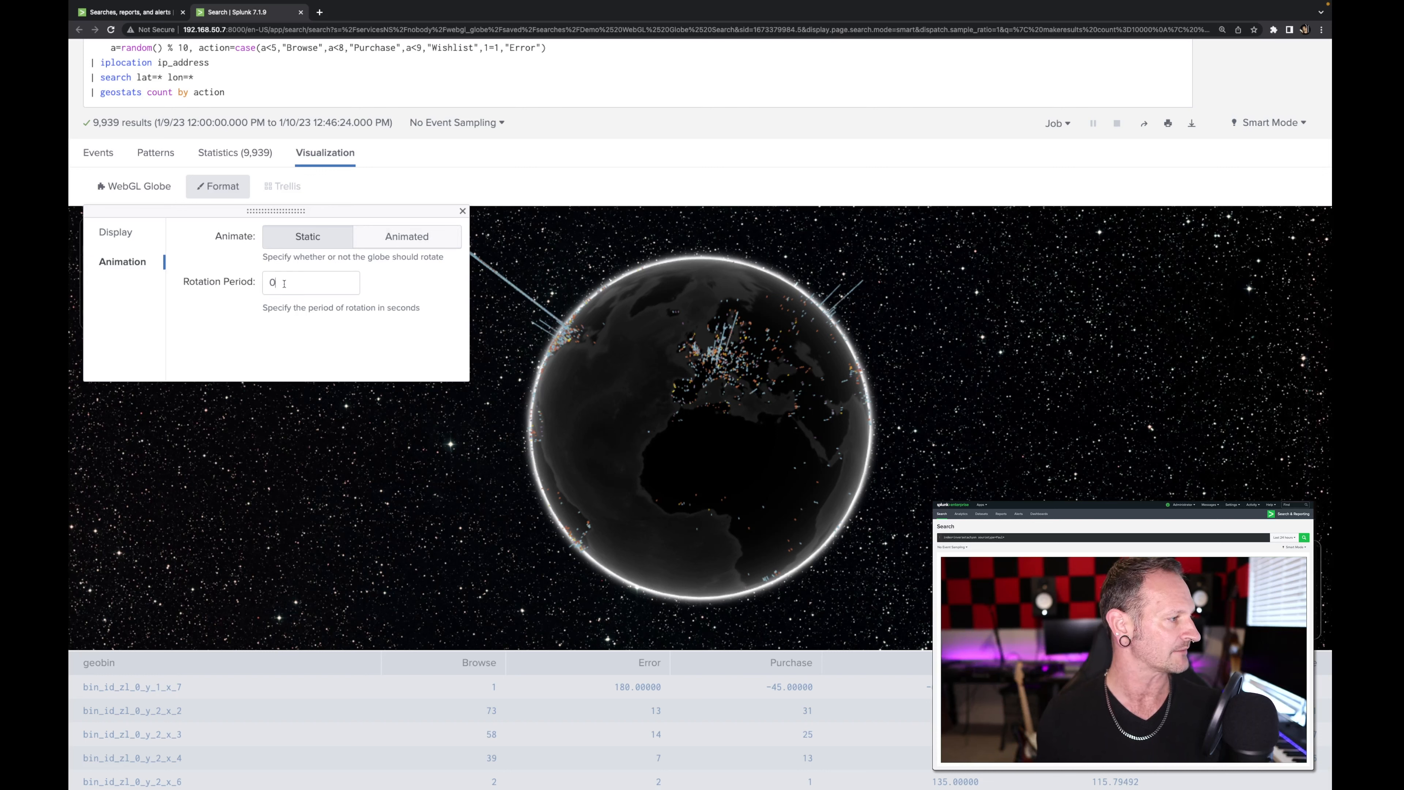
{"action": "double_click", "coordinate": [284, 284]}
{"action": "type", "text": "60"}
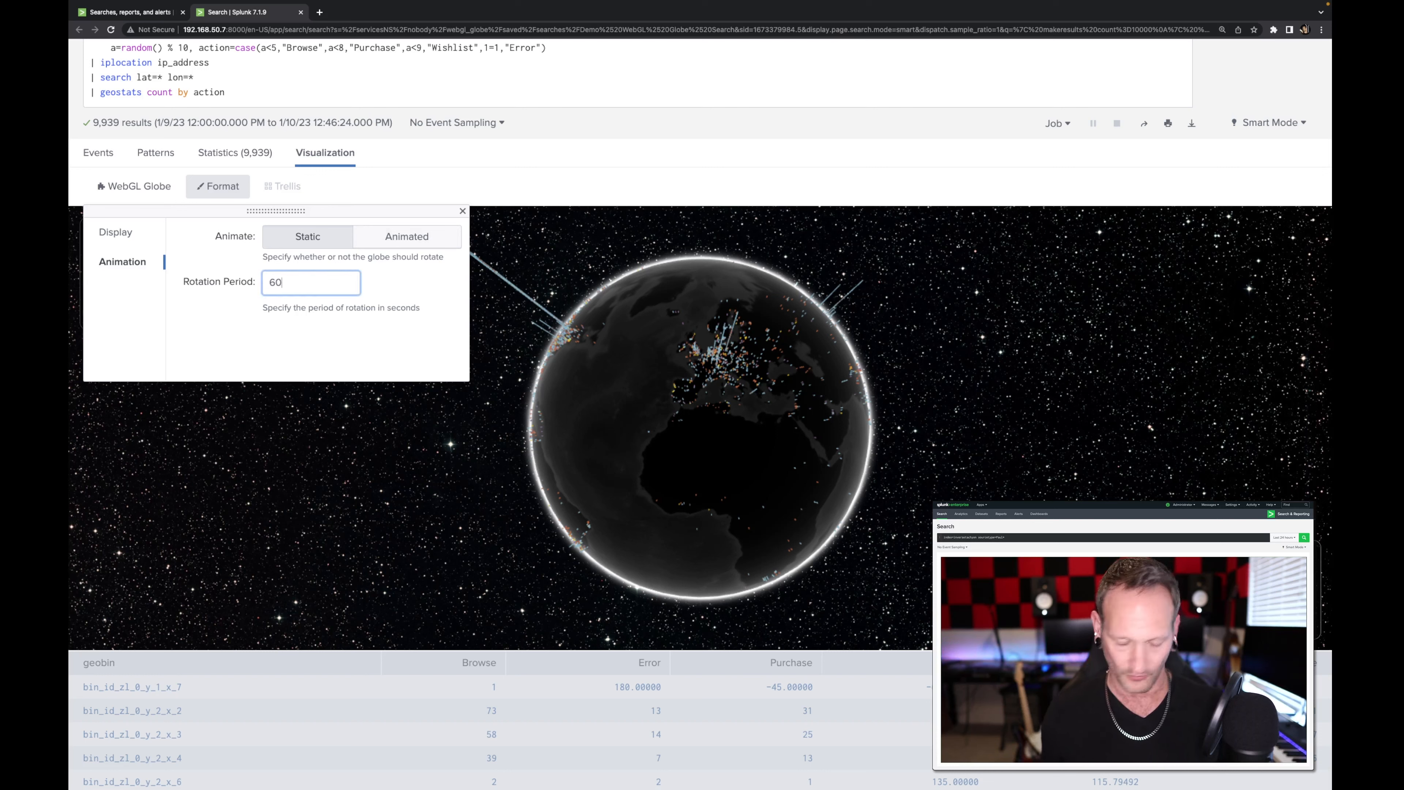
{"action": "left_click", "coordinate": [406, 236]}
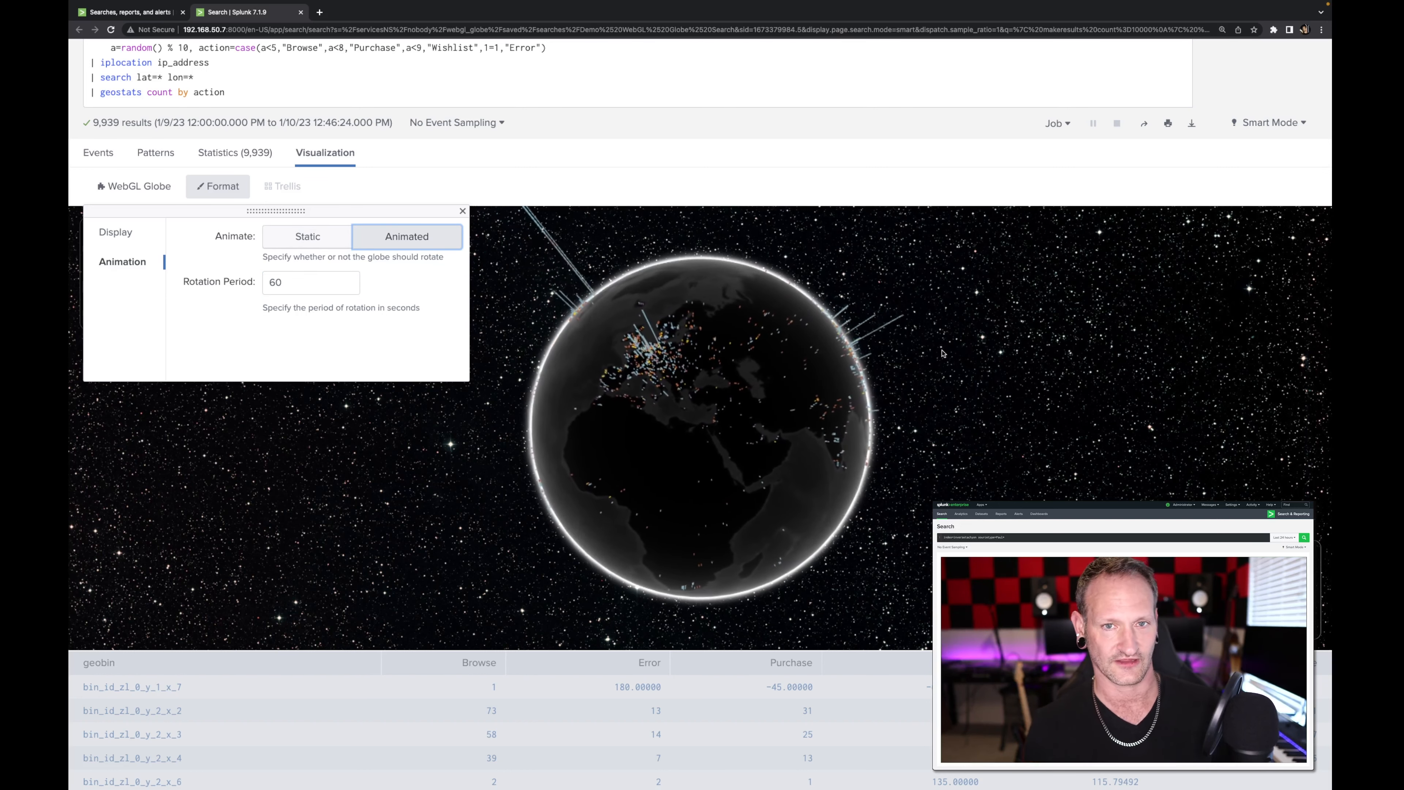
{"action": "double_click", "coordinate": [304, 284]}
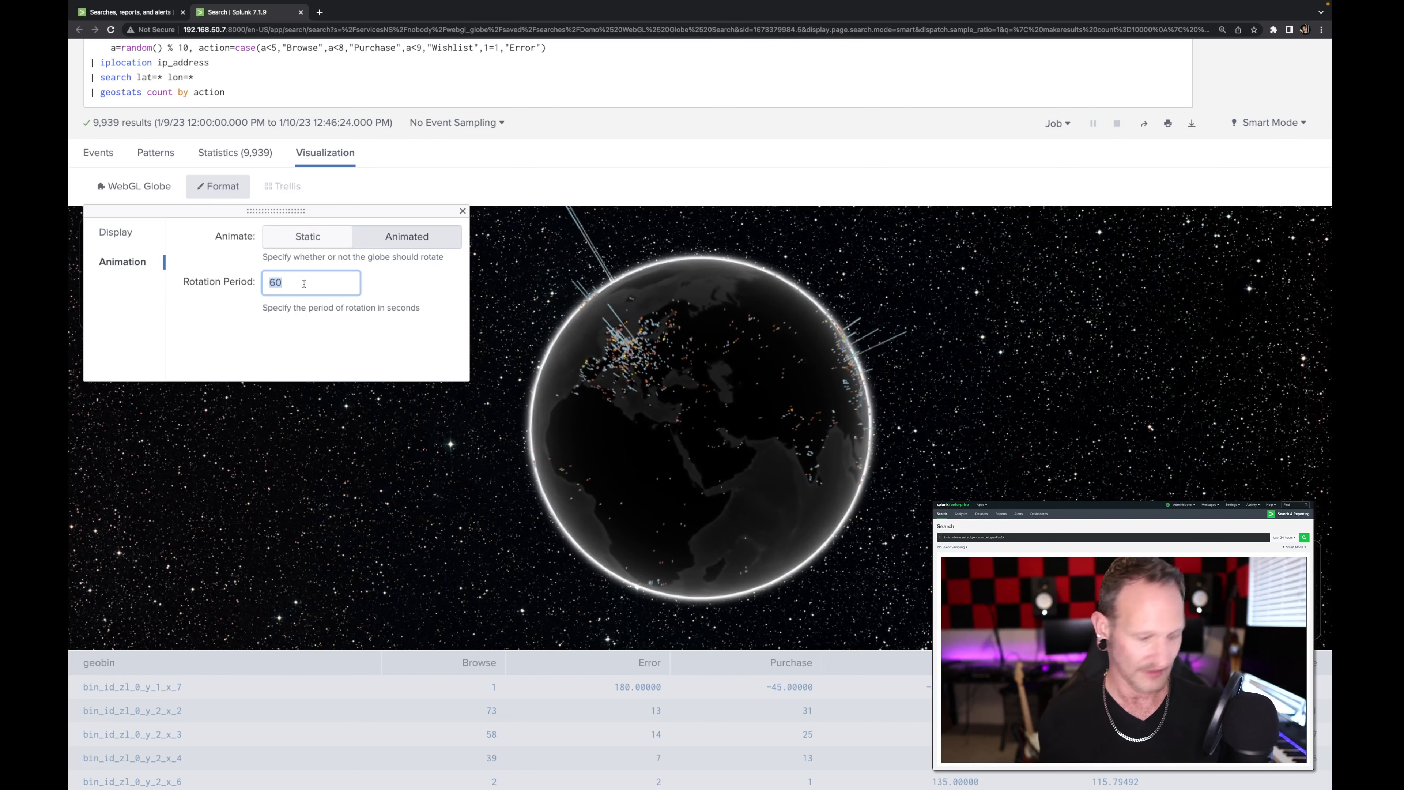
{"action": "type", "text": "15"}
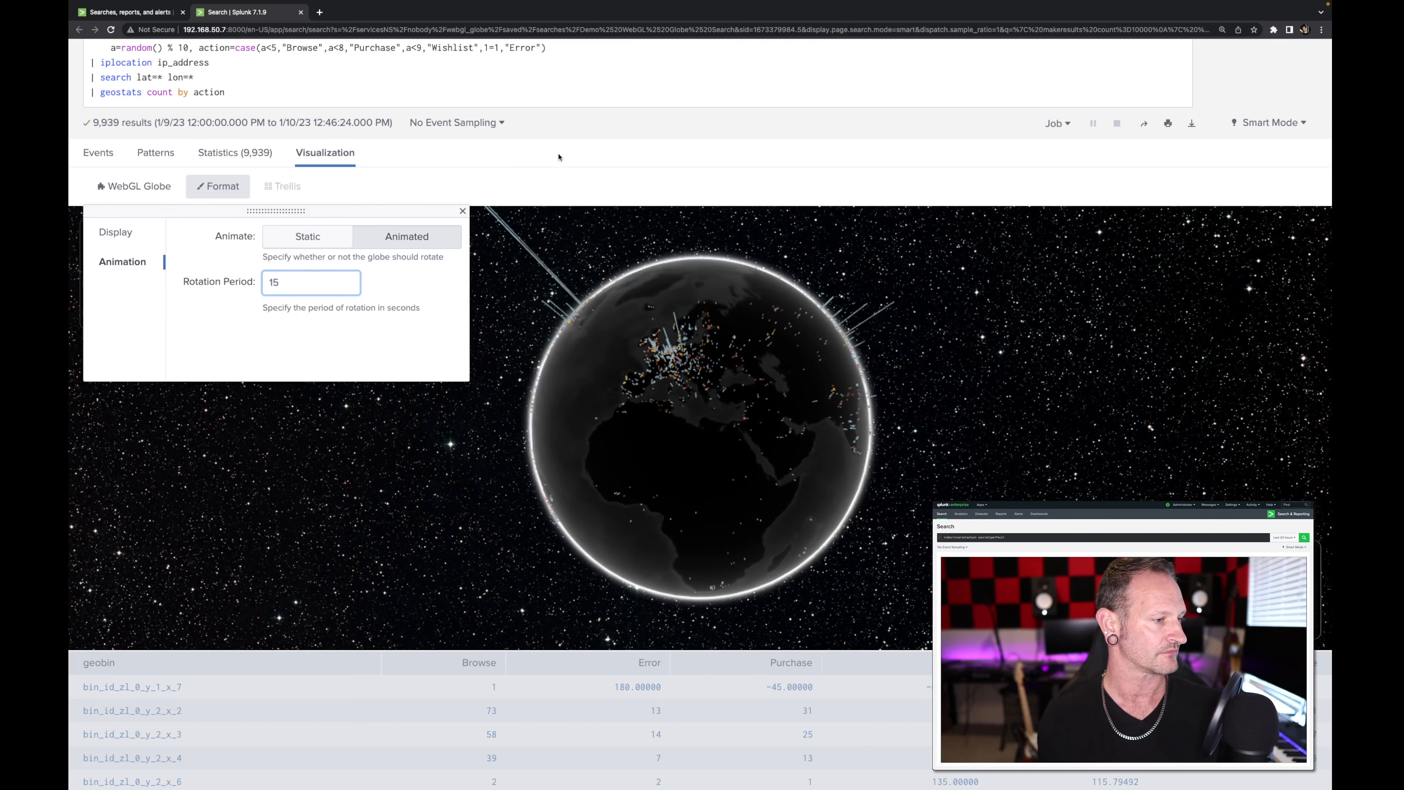